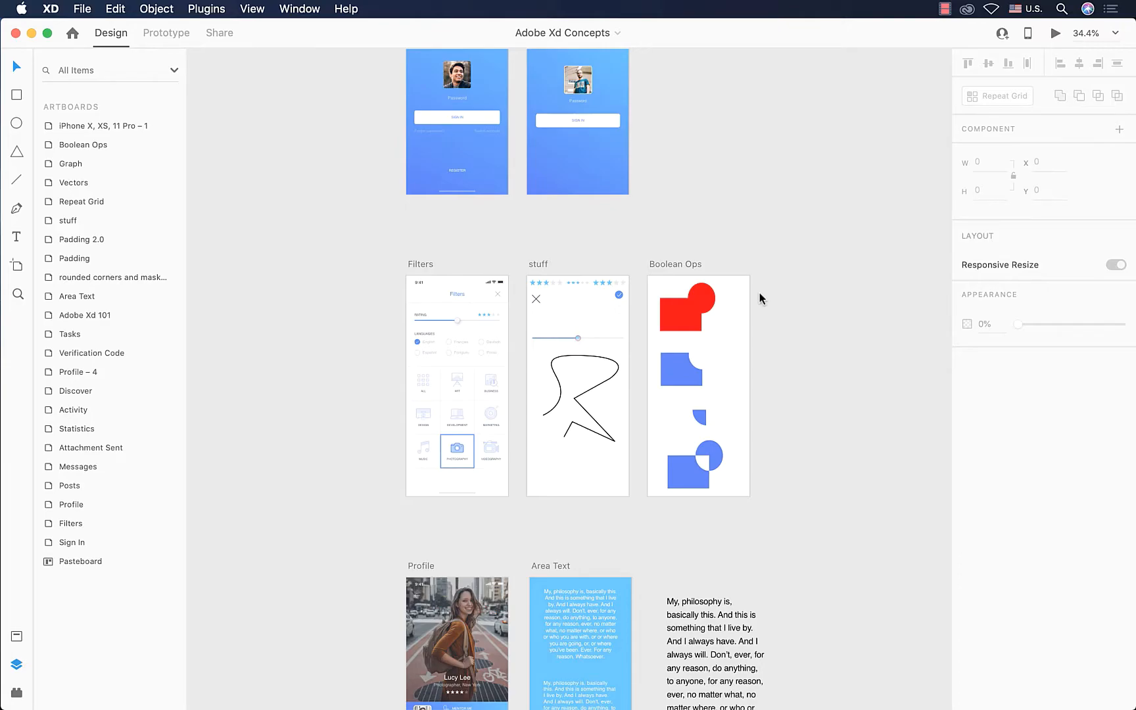
Select the Filters artboard and zoom the view to it.
{"action": "left_click", "coordinate": [414, 264]}
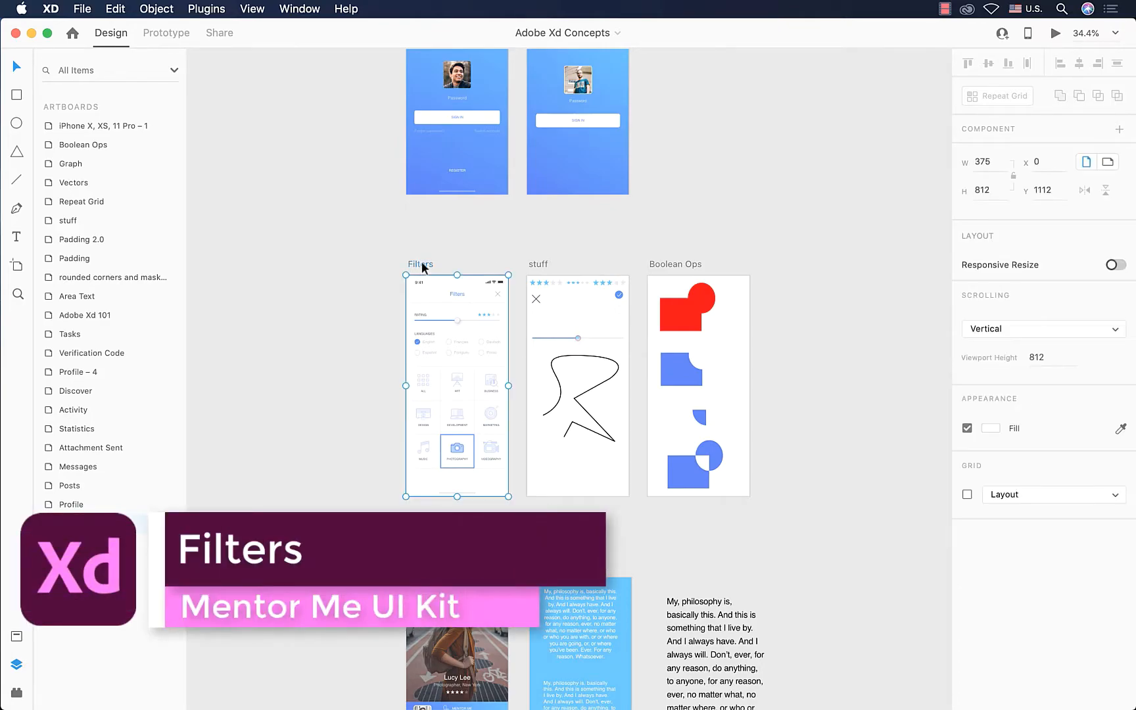
{"action": "left_click", "coordinate": [252, 9]}
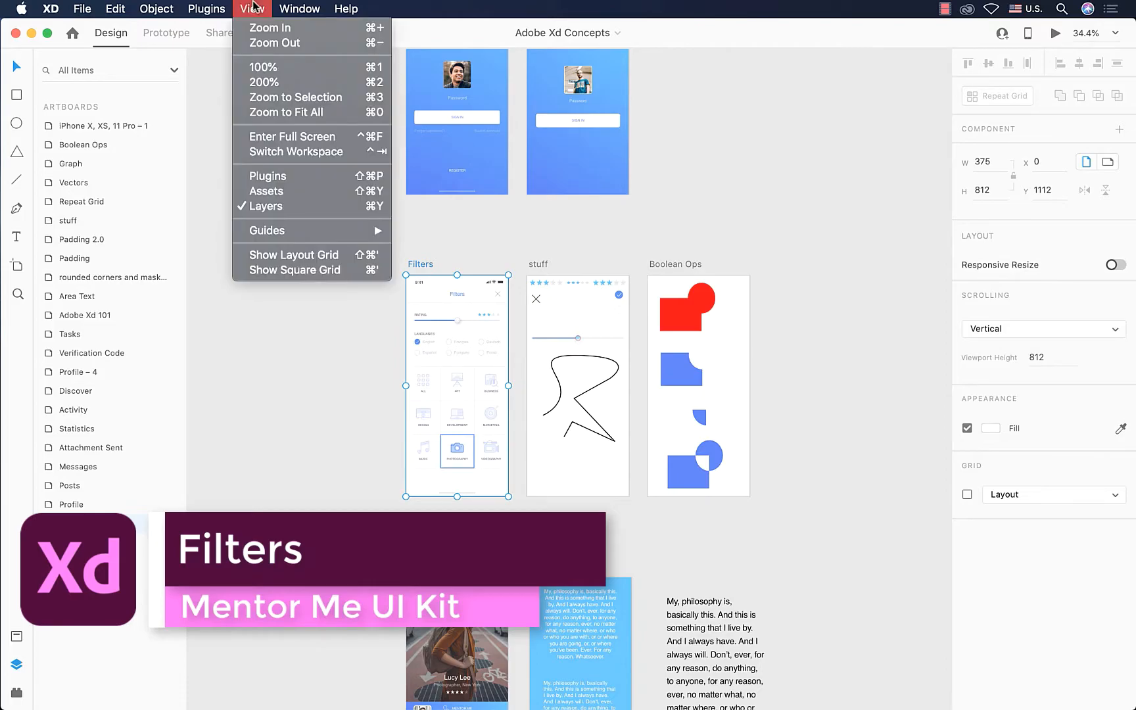
{"action": "left_click", "coordinate": [348, 103]}
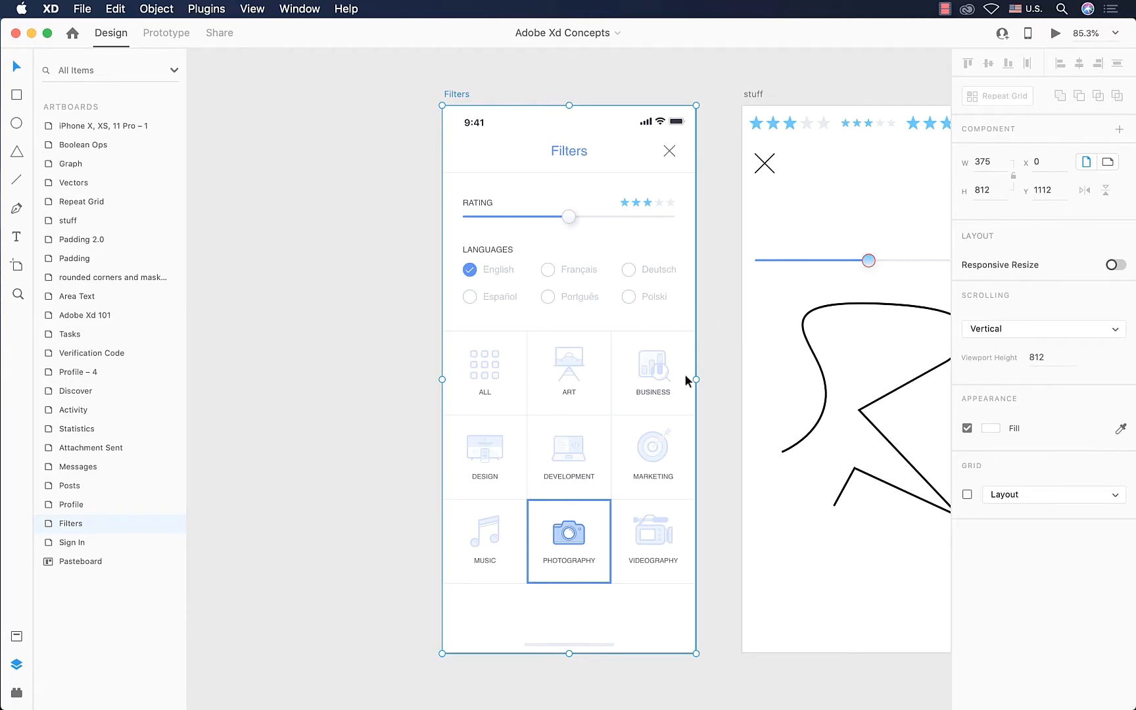
Select the content group on the Filters artboard and expand it to look through its layers.
{"action": "left_click", "coordinate": [662, 372]}
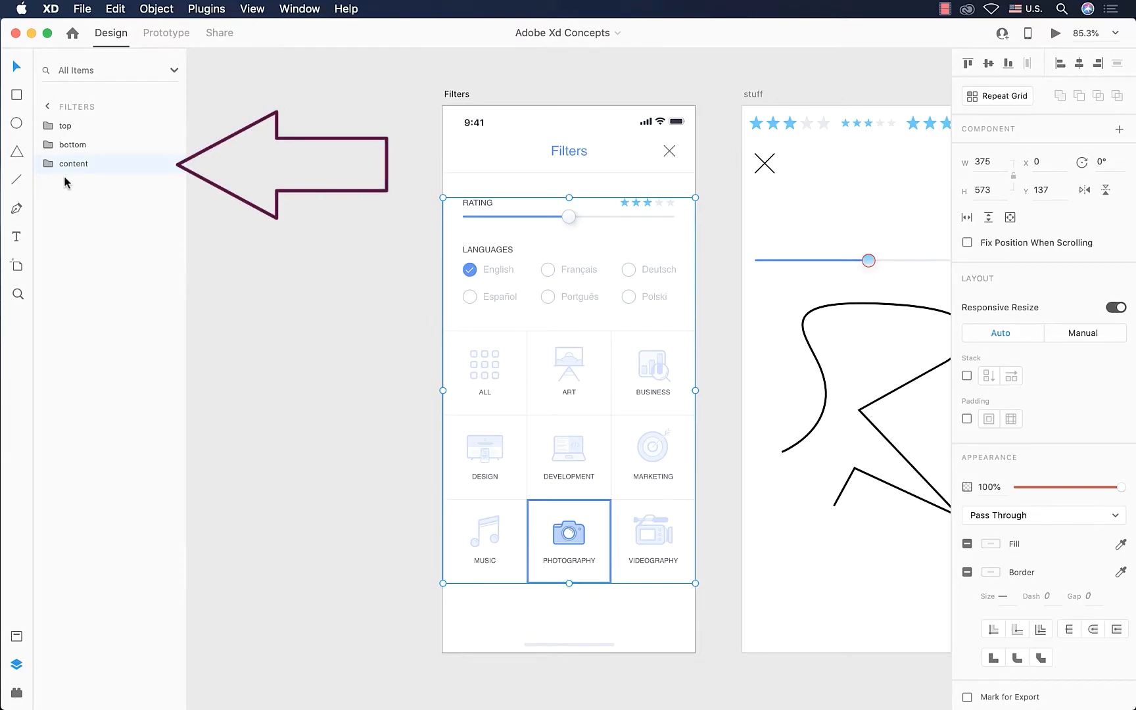
{"action": "left_click", "coordinate": [48, 164]}
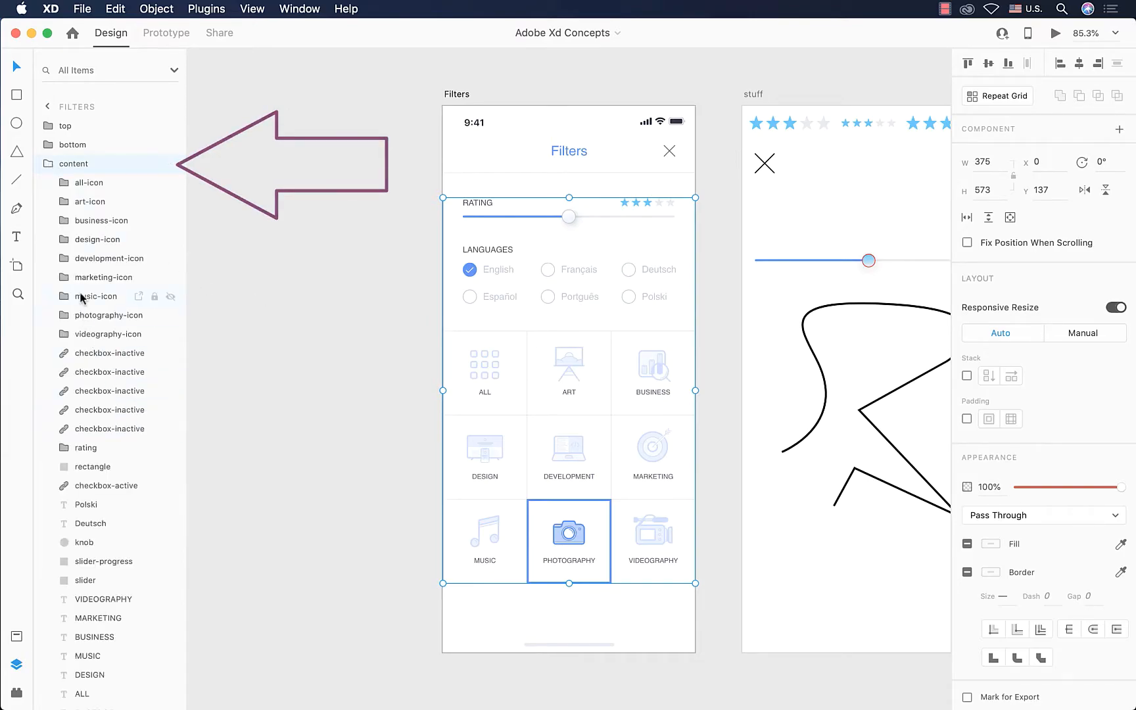
{"action": "scroll", "coordinate": [89, 268], "scroll_direction": "down", "scroll_amount": 5}
{"action": "scroll", "coordinate": [90, 268], "scroll_direction": "up", "scroll_amount": 6}
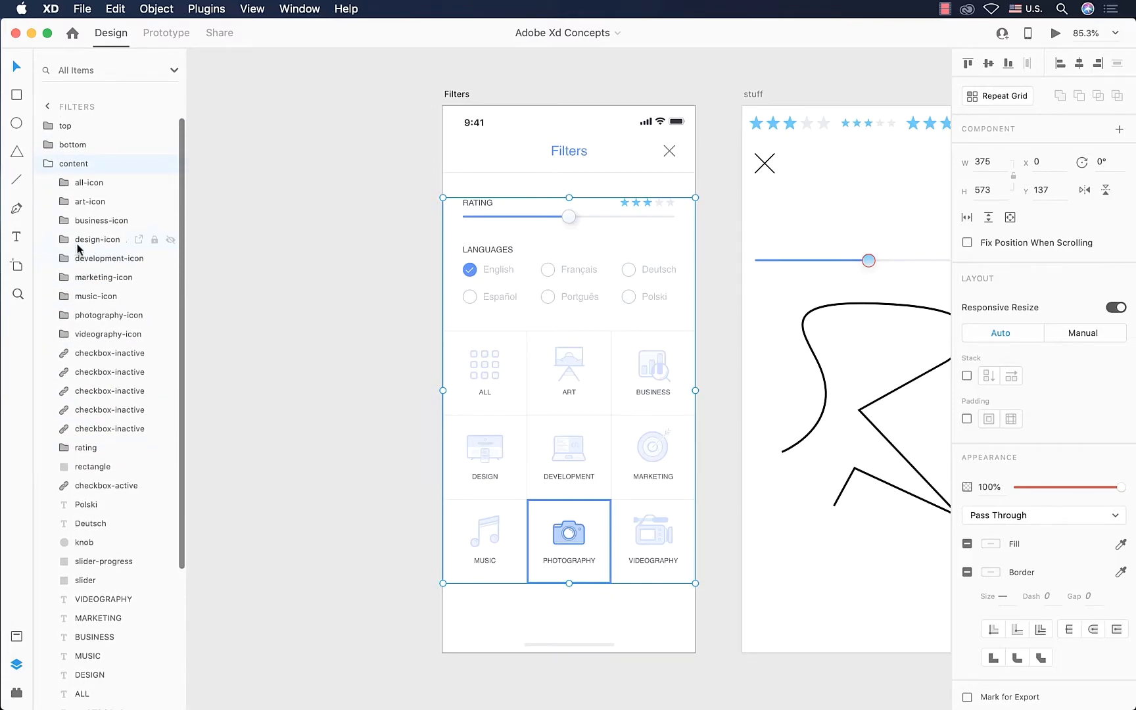
Examine the content group's layers by selecting individual category icons, text labels and the lines group.
{"action": "left_click", "coordinate": [93, 186]}
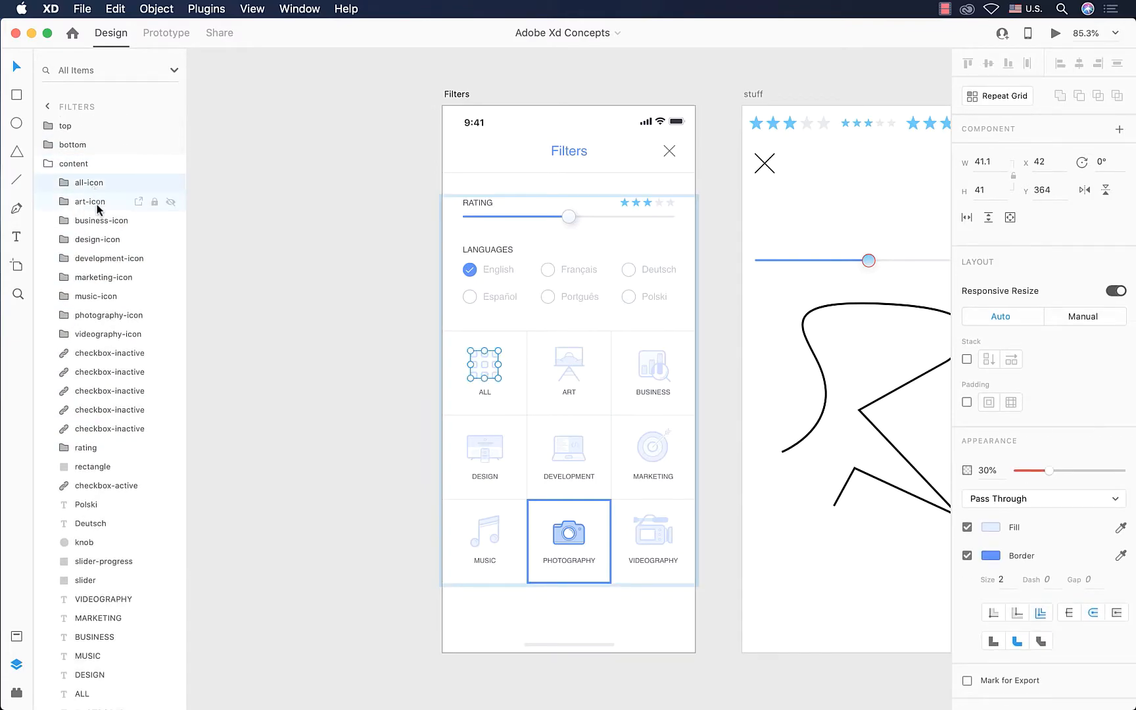
{"action": "left_click", "coordinate": [97, 205]}
{"action": "left_click", "coordinate": [97, 221]}
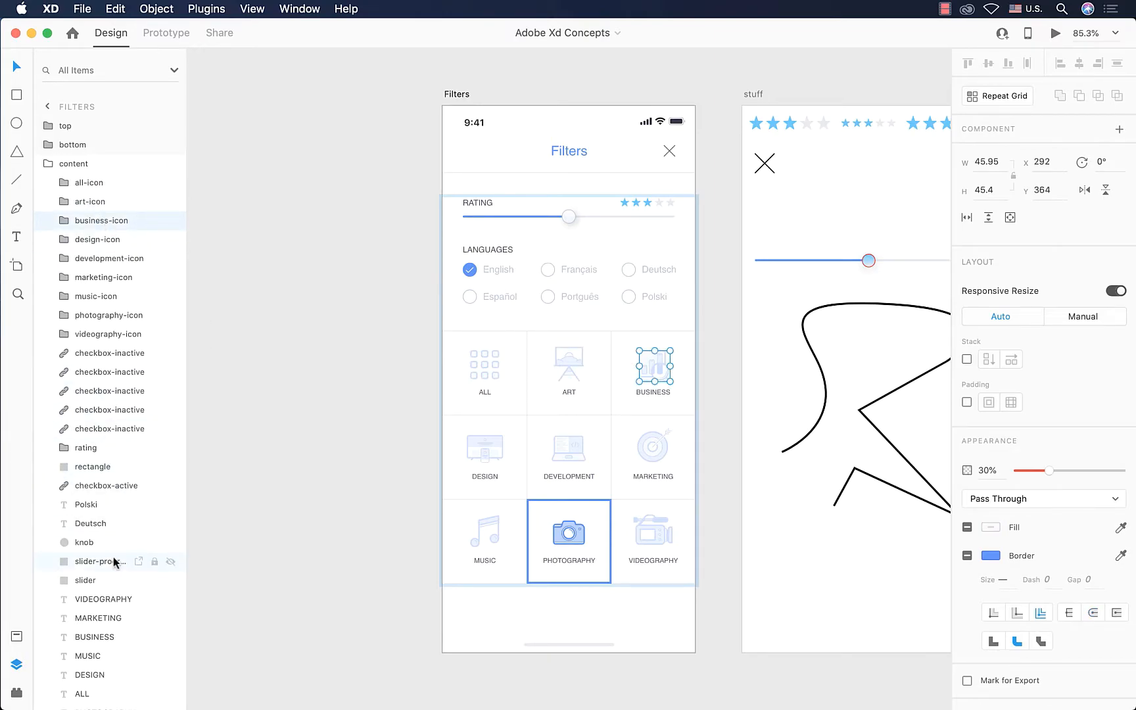
{"action": "scroll", "coordinate": [86, 563], "scroll_direction": "down", "scroll_amount": 3}
{"action": "left_click", "coordinate": [85, 605]}
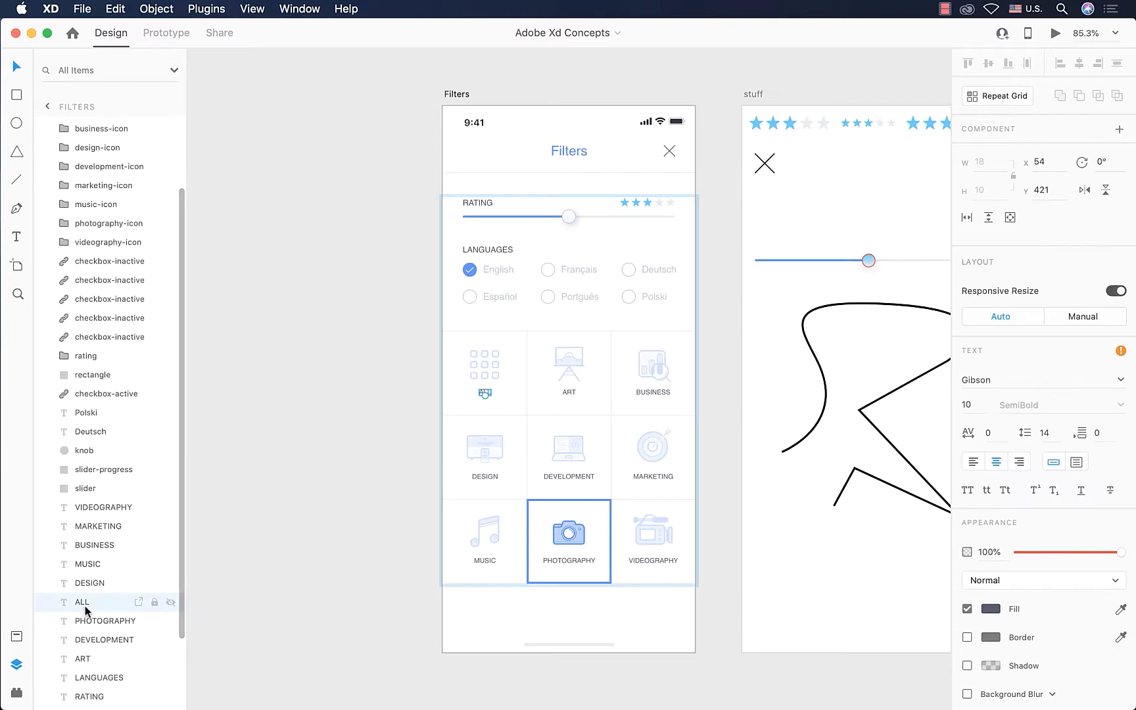
{"action": "scroll", "coordinate": [86, 606], "scroll_direction": "down", "scroll_amount": 2}
{"action": "left_click", "coordinate": [100, 610]}
{"action": "scroll", "coordinate": [98, 608], "scroll_direction": "down", "scroll_amount": 2}
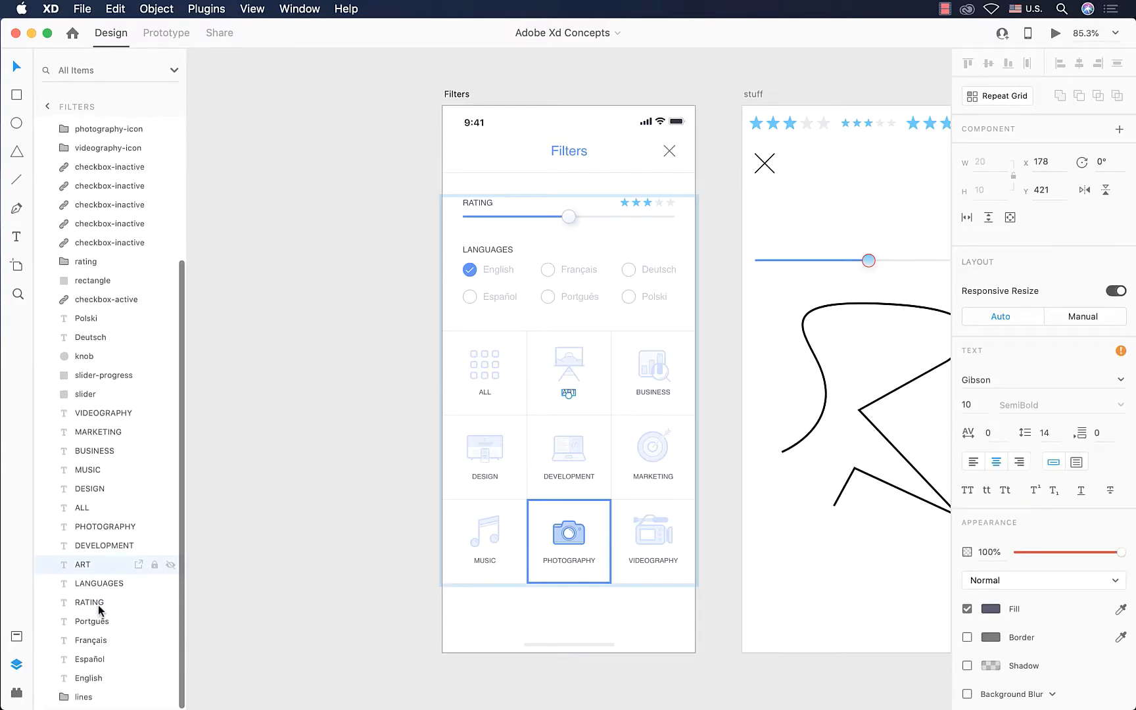
{"action": "left_click", "coordinate": [84, 701]}
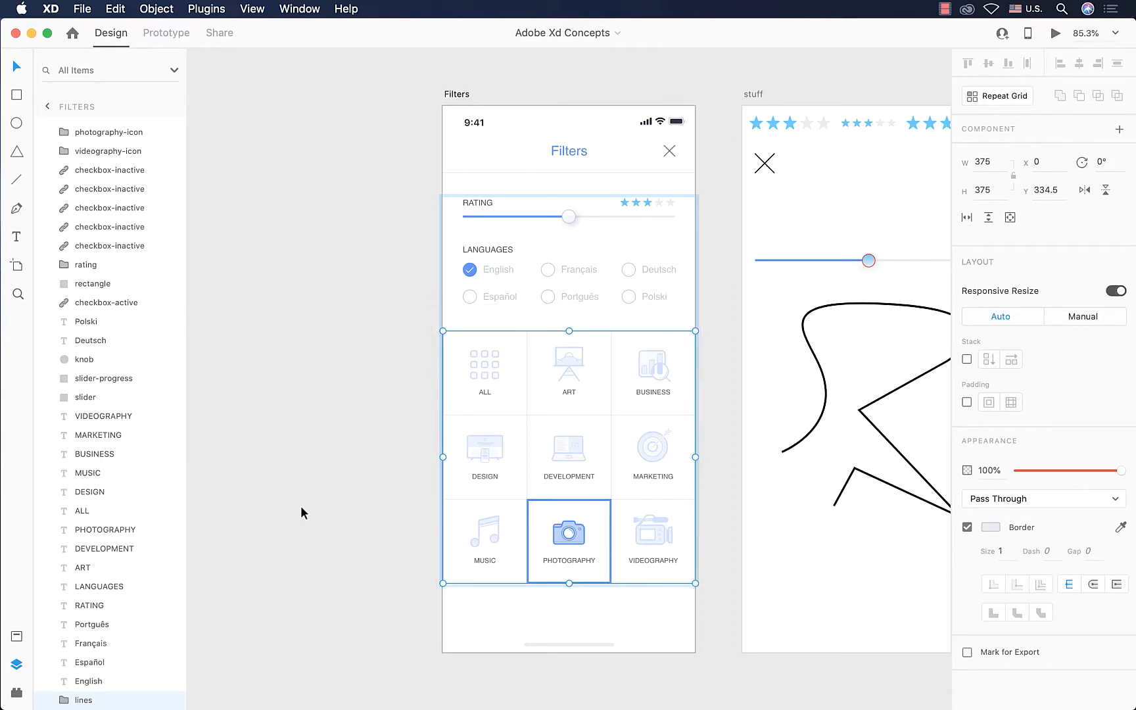
{"action": "scroll", "coordinate": [151, 394], "scroll_direction": "up", "scroll_amount": 5}
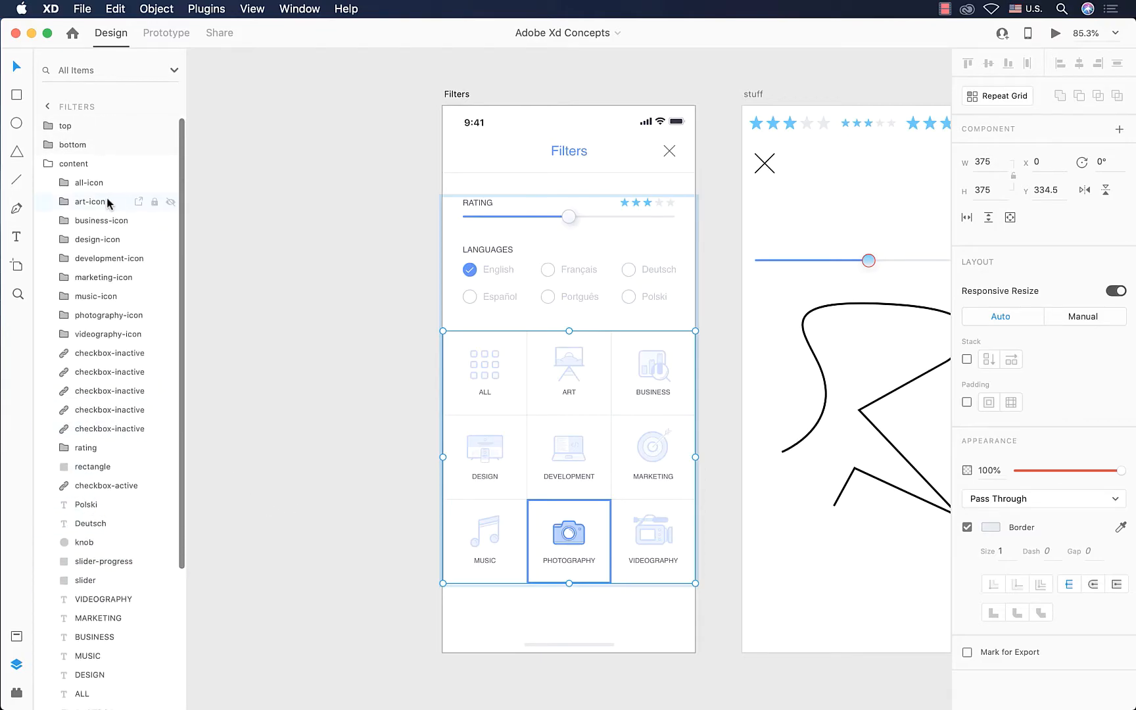
{"action": "left_click", "coordinate": [132, 183]}
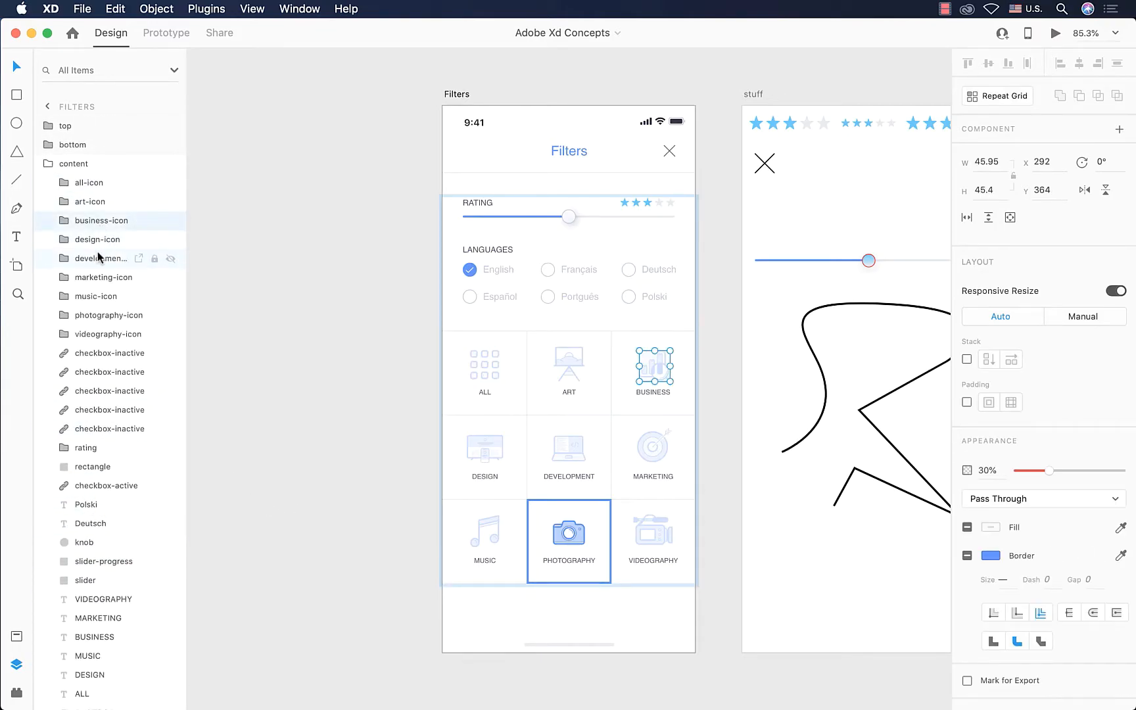
{"action": "left_click", "coordinate": [97, 253]}
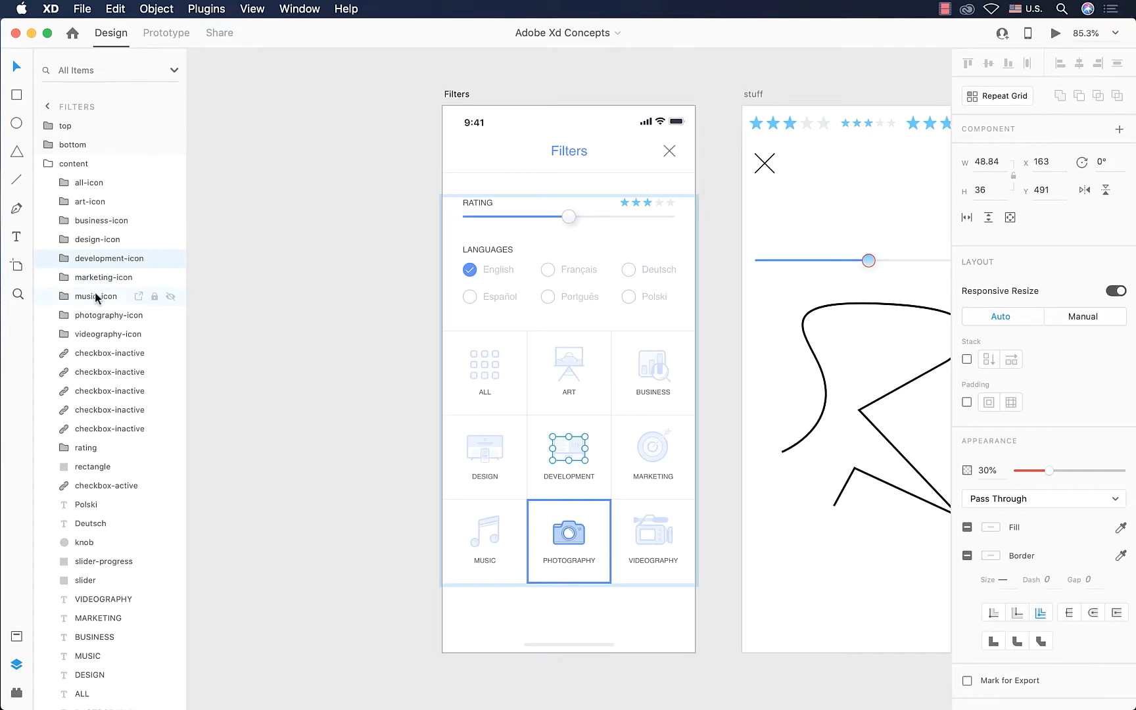
Group all nine category icons with their labels, the highlight rectangle and the grid lines inside the content group.
{"action": "left_click", "coordinate": [658, 365]}
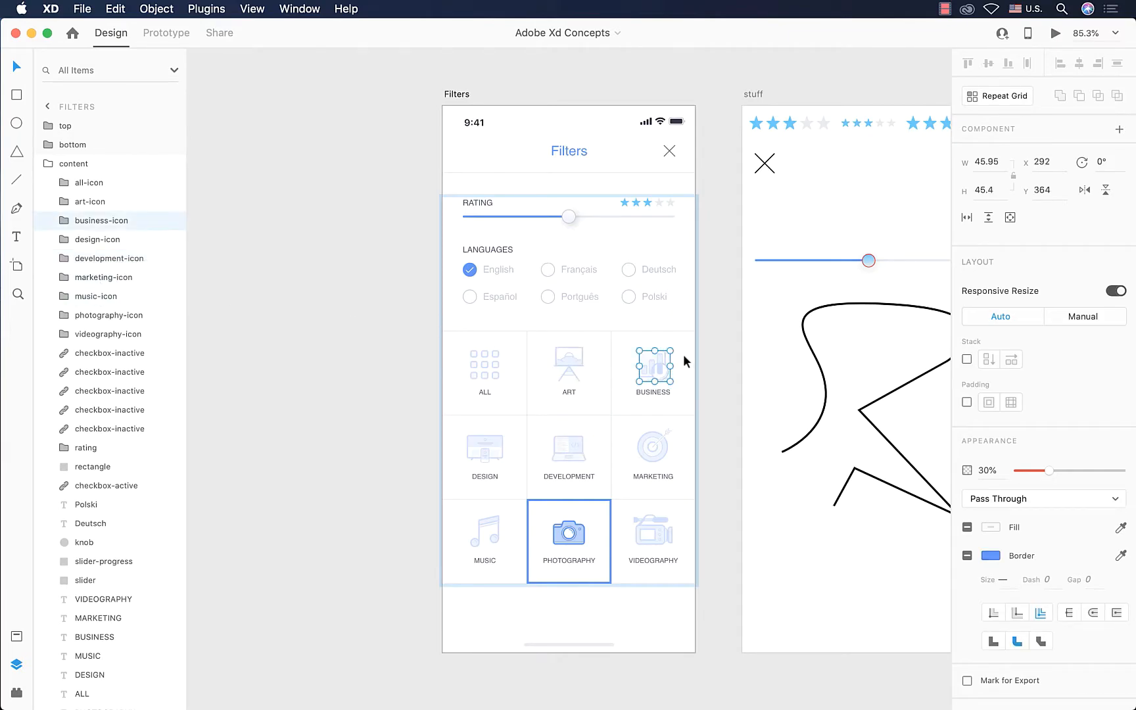
{"action": "left_click_drag", "start_coordinate": [683, 355], "coordinate": [459, 603]}
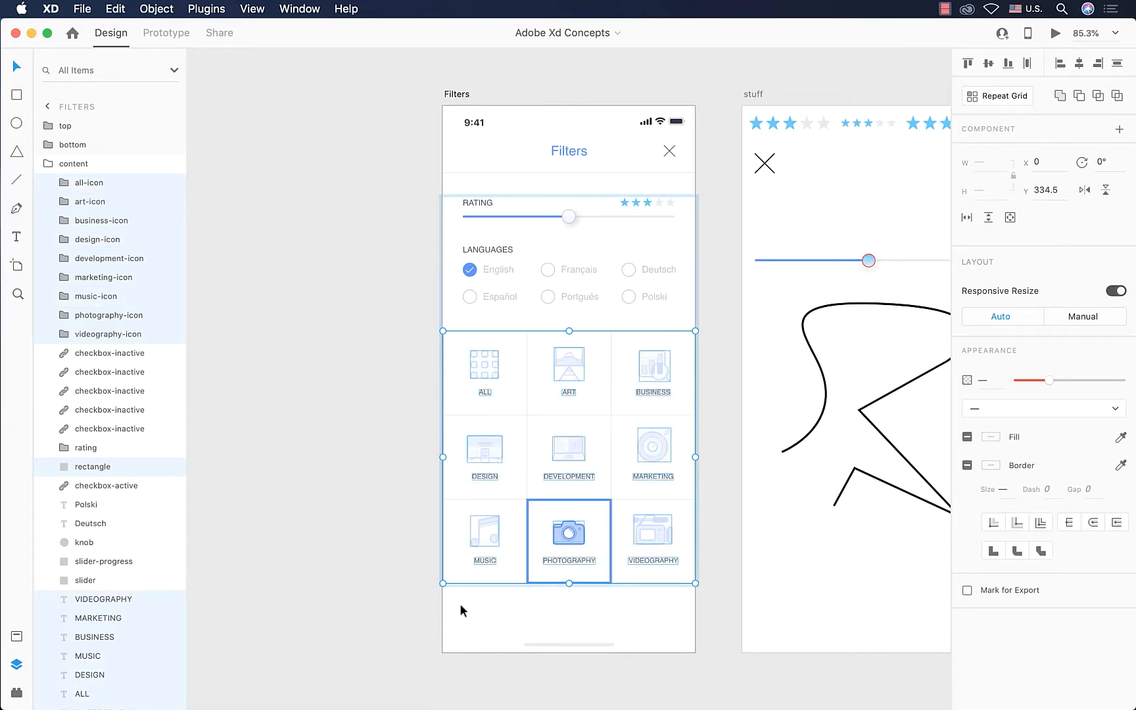
{"action": "scroll", "coordinate": [54, 453], "scroll_direction": "down", "scroll_amount": 1}
{"action": "scroll", "coordinate": [53, 454], "scroll_direction": "down", "scroll_amount": 5}
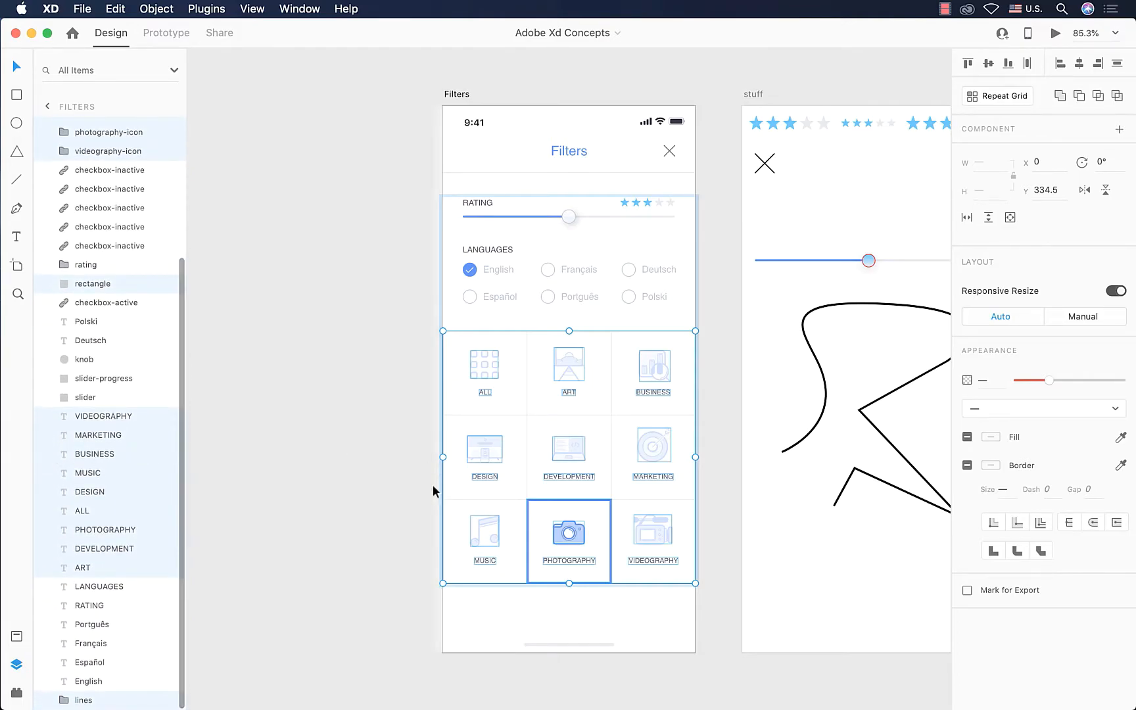
{"action": "scroll", "coordinate": [85, 437], "scroll_direction": "up", "scroll_amount": 6}
{"action": "scroll", "coordinate": [86, 438], "scroll_direction": "down", "scroll_amount": 1}
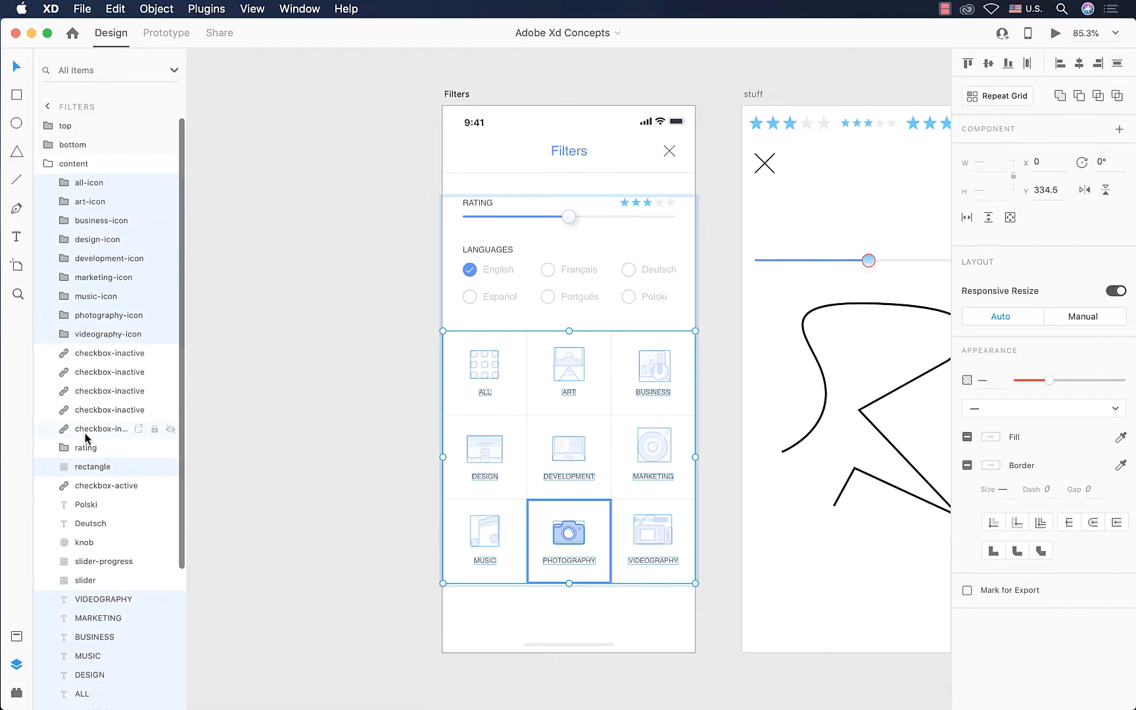
{"action": "double_click", "coordinate": [85, 430]}
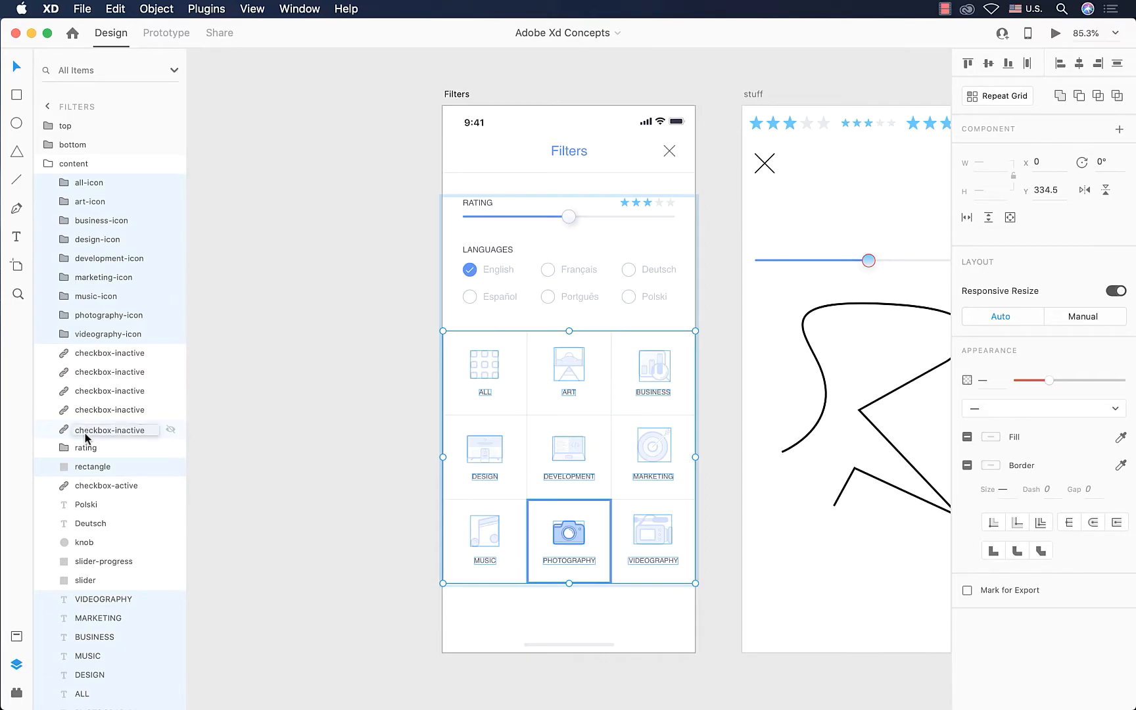
{"action": "key", "text": "Escape"}
{"action": "key", "text": "ctrl+g"}
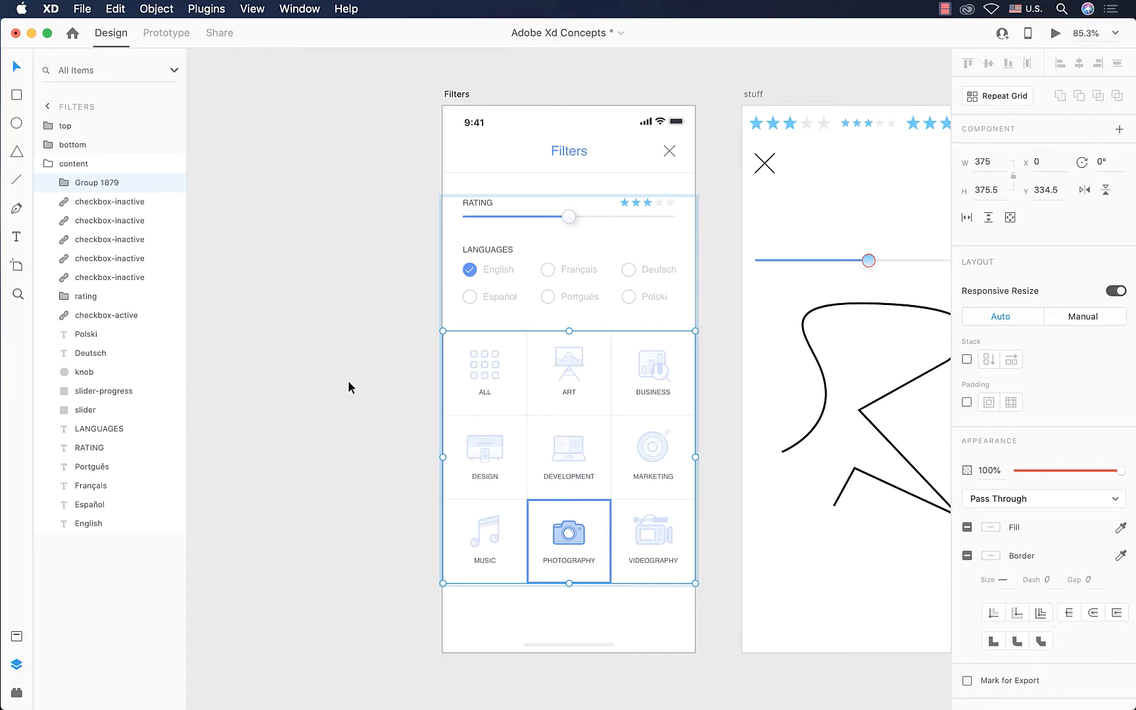
Rename the new category group as Grids.
{"action": "double_click", "coordinate": [88, 184]}
{"action": "type", "text": "Grids"}
{"action": "key", "text": "Return"}
Turn on Stack for the content group and inspect its Grids group and second languages row.
{"action": "left_click", "coordinate": [84, 168]}
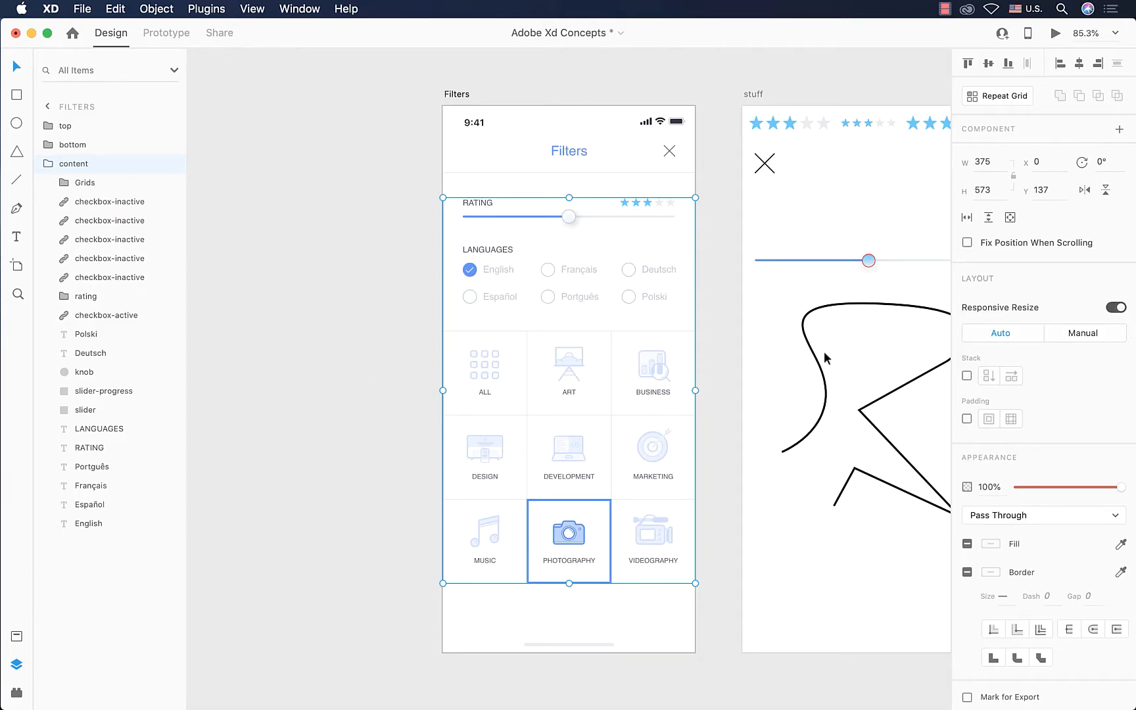
{"action": "left_click", "coordinate": [967, 376]}
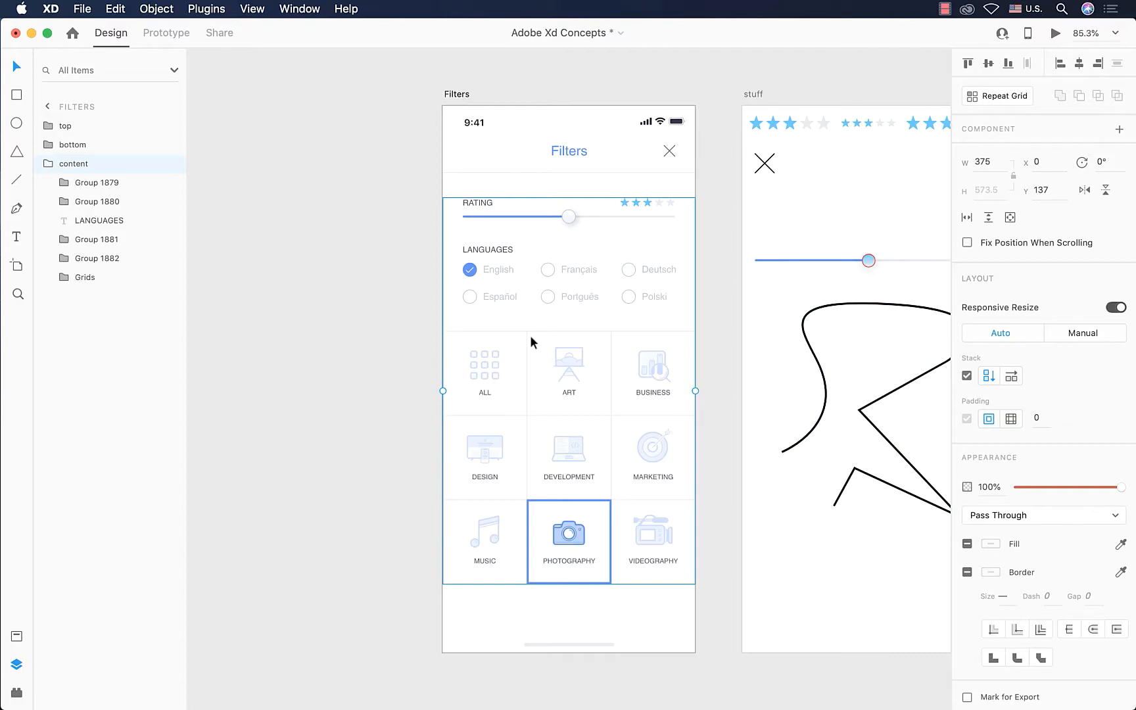
{"action": "left_click", "coordinate": [80, 276]}
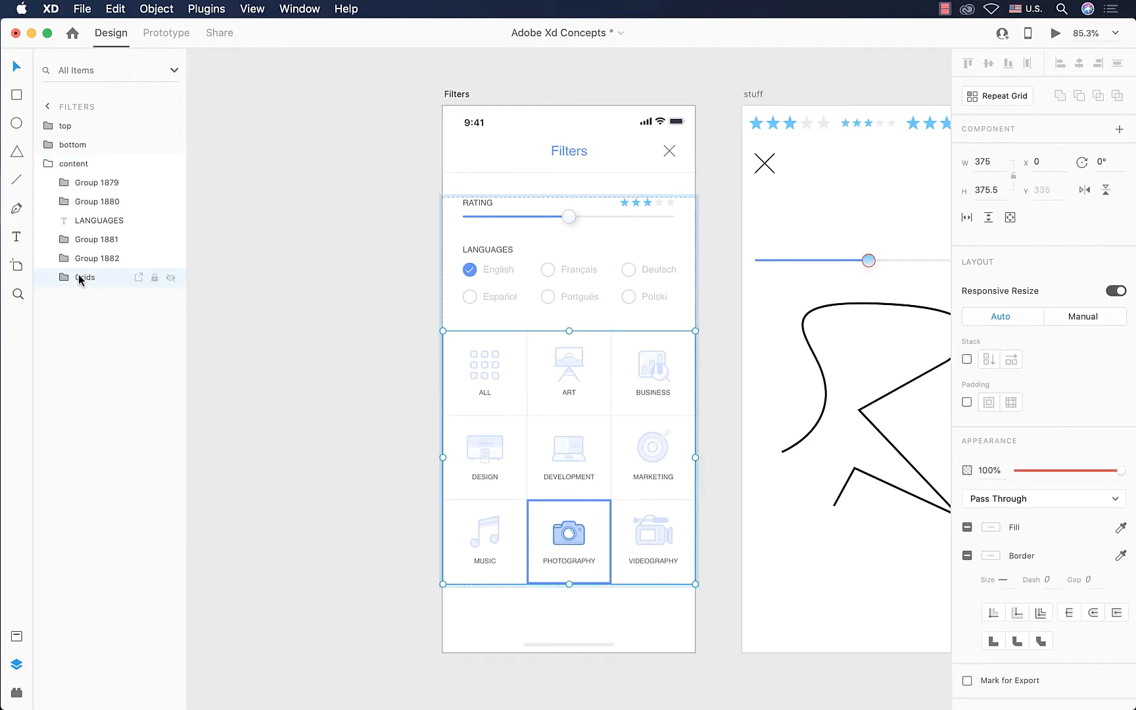
{"action": "left_click", "coordinate": [95, 263]}
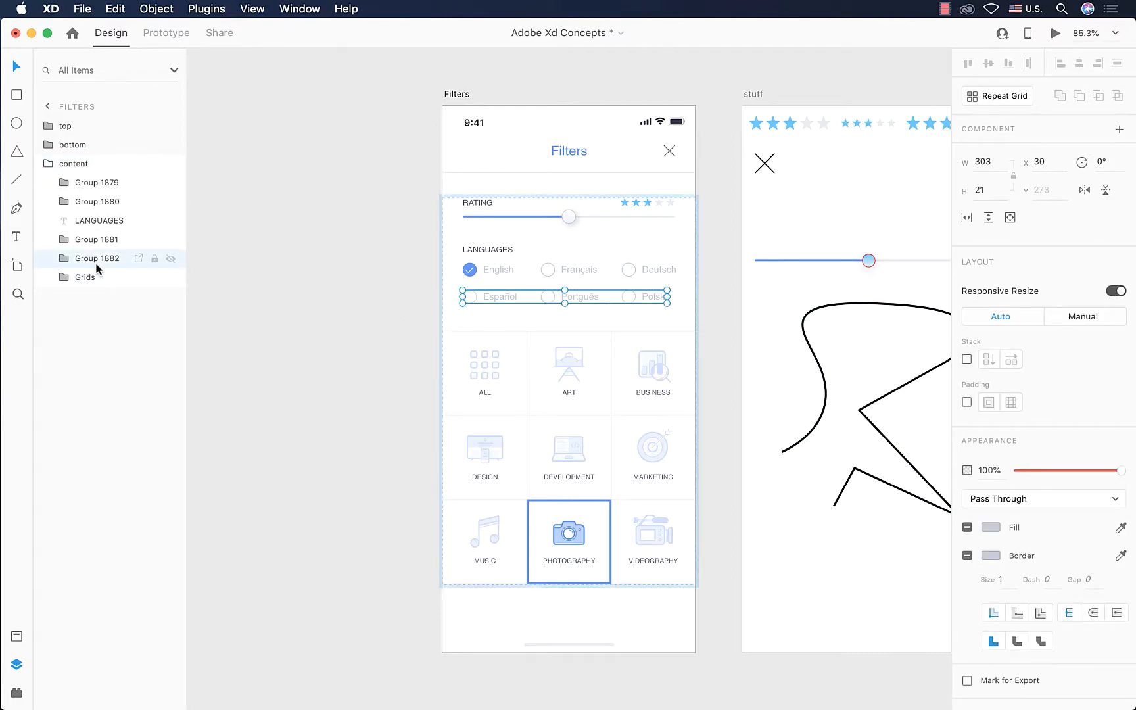
{"action": "double_click", "coordinate": [96, 260]}
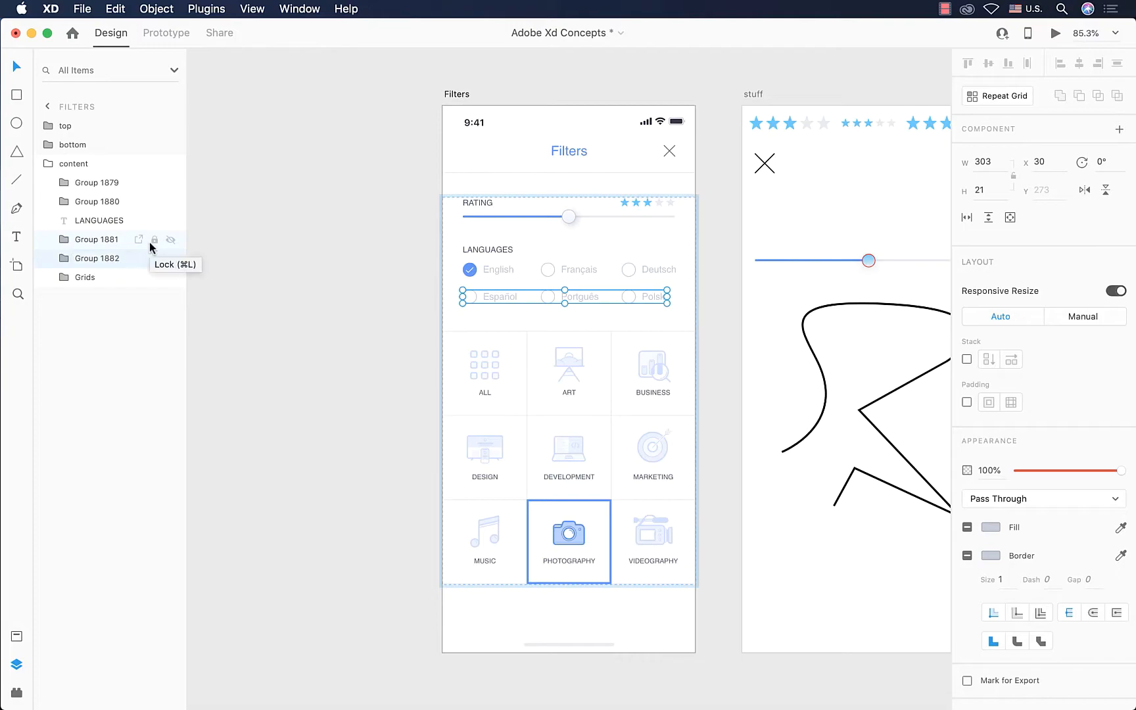
Try a horizontal stack on the content group and switch it back to a vertical stack.
{"action": "left_click", "coordinate": [74, 163]}
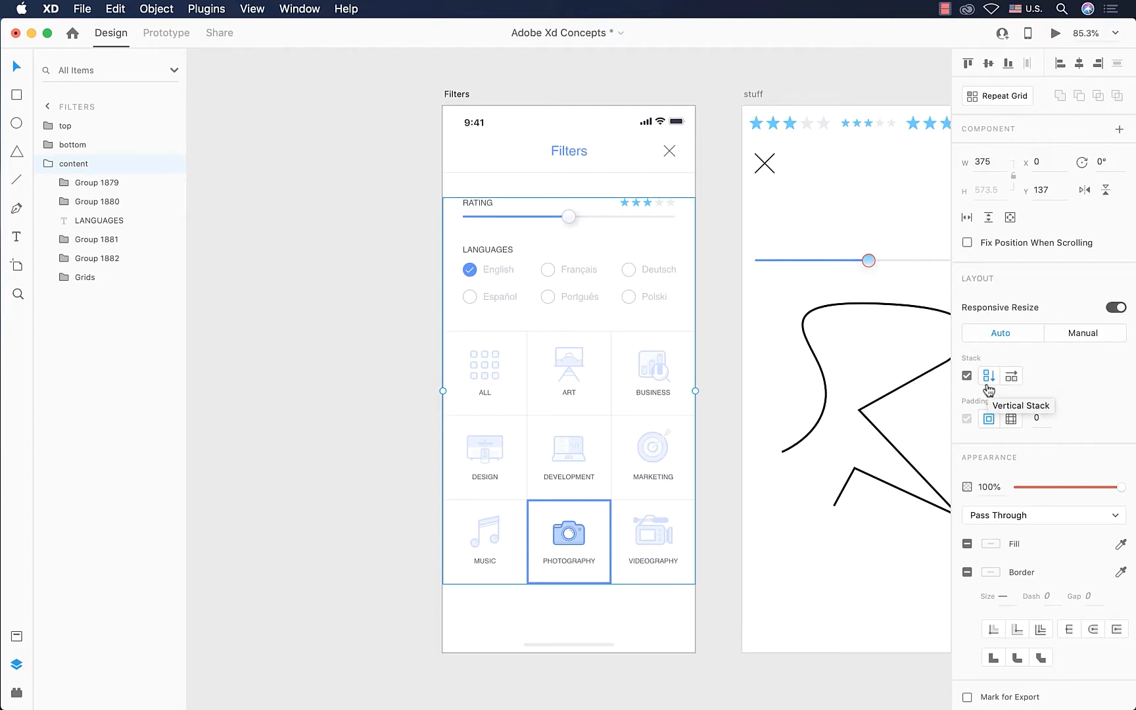
{"action": "left_click", "coordinate": [1011, 382]}
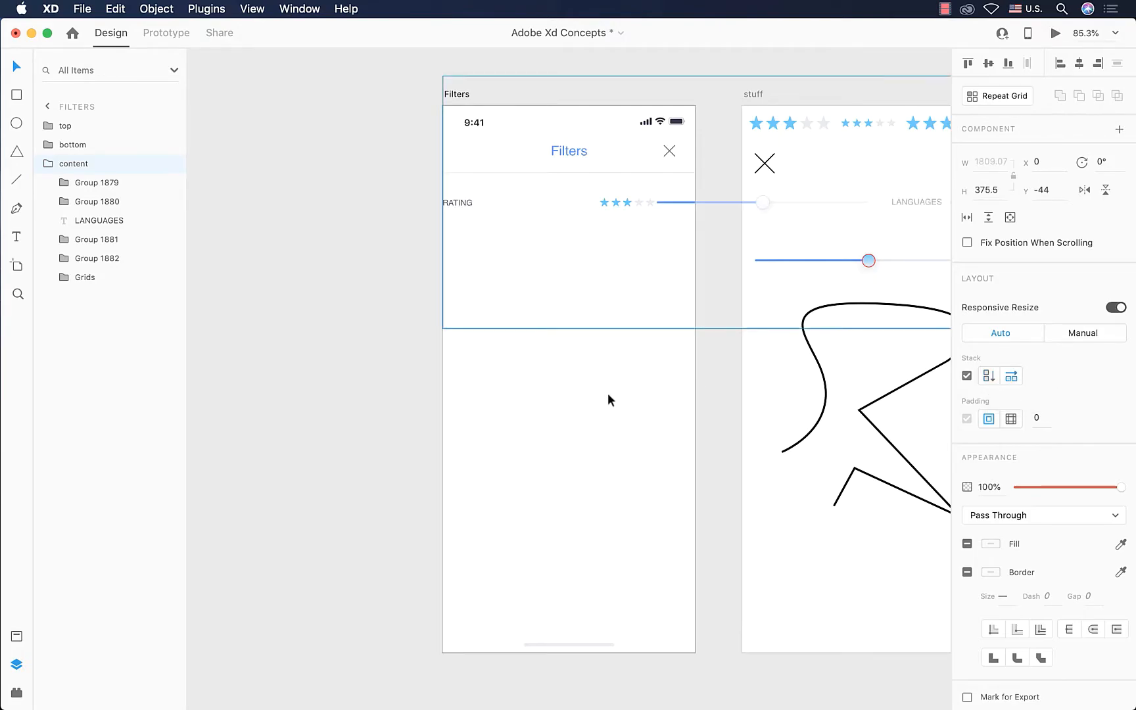
{"action": "scroll", "coordinate": [608, 398], "scroll_direction": "right", "scroll_amount": 3}
{"action": "scroll", "coordinate": [608, 398], "scroll_direction": "down", "scroll_amount": 5}
{"action": "scroll", "coordinate": [608, 398], "scroll_direction": "down", "scroll_amount": 5}
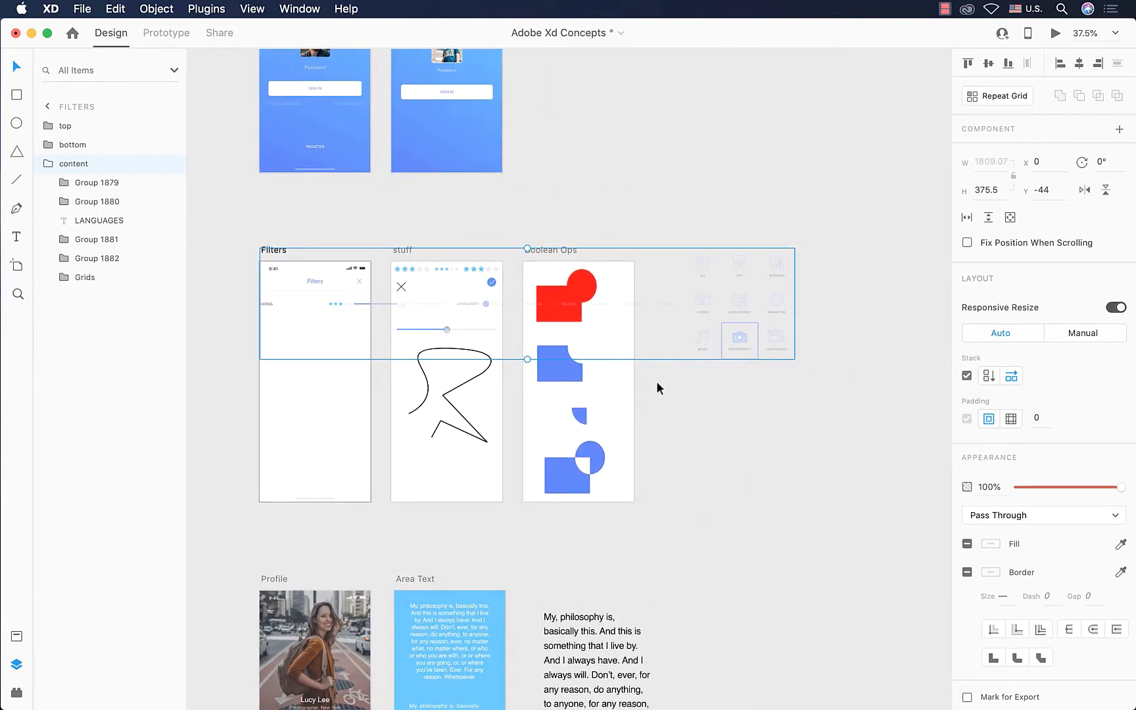
{"action": "left_click", "coordinate": [991, 376]}
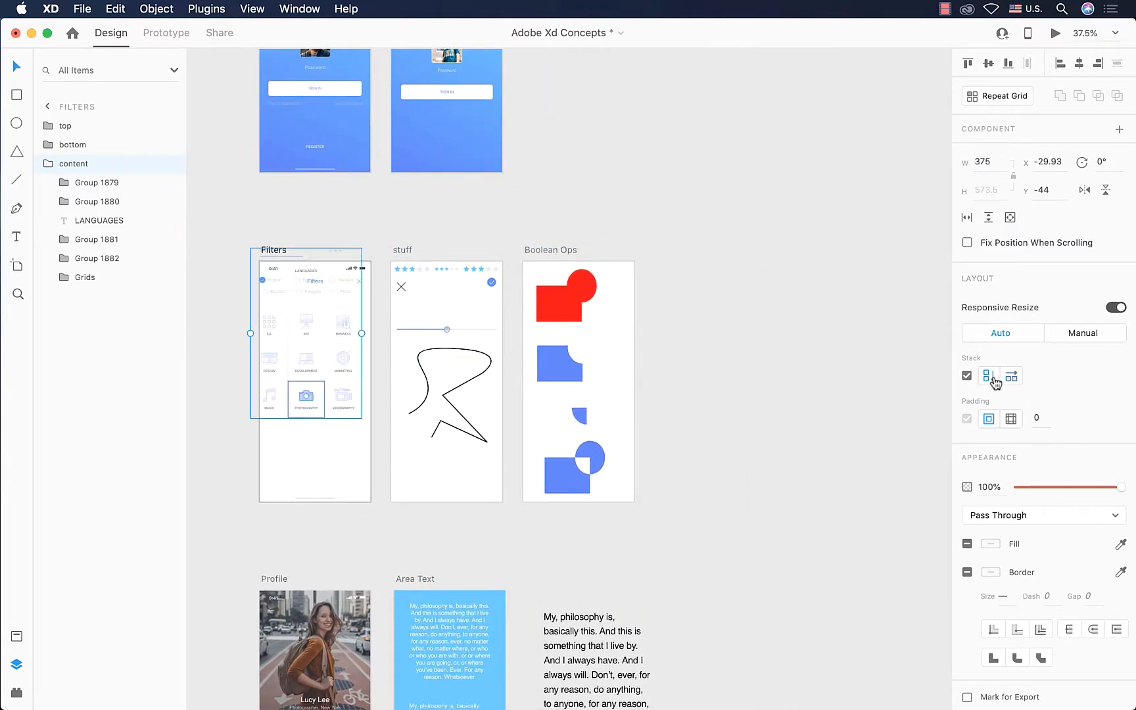
{"action": "scroll", "coordinate": [201, 358], "scroll_direction": "left", "scroll_amount": 5}
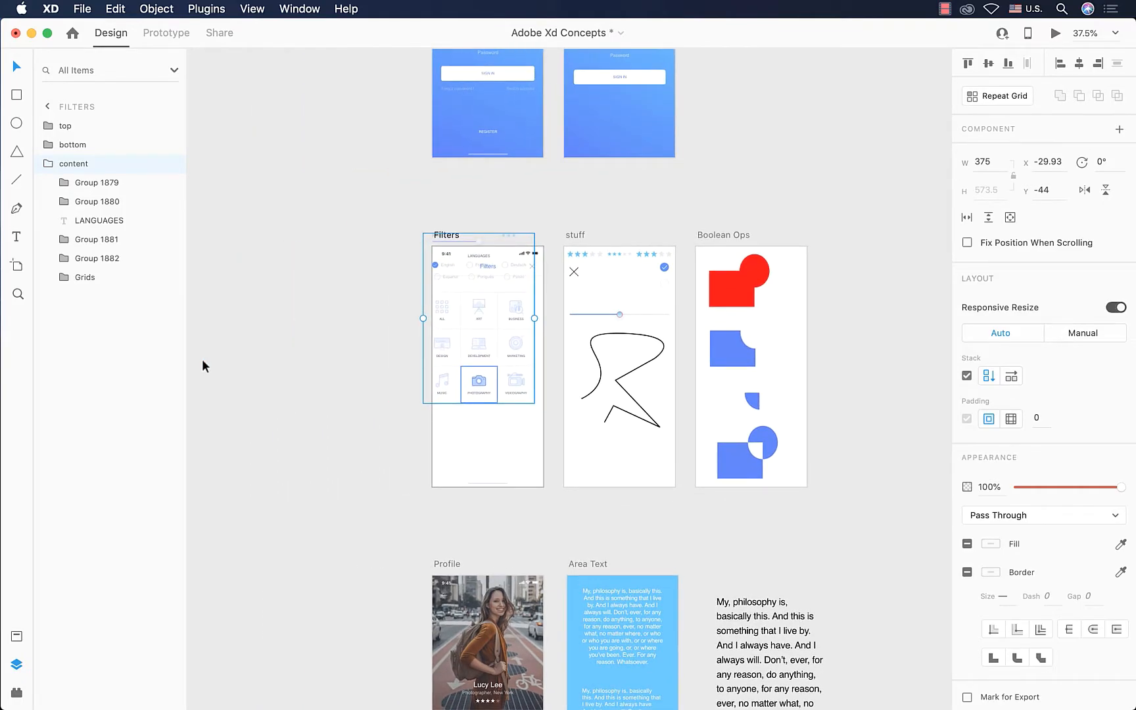
Undo both stack direction changes and zoom to the content group.
{"action": "key", "text": "super+z"}
{"action": "key", "text": "super+z"}
{"action": "scroll", "coordinate": [371, 329], "scroll_direction": "up", "scroll_amount": 5}
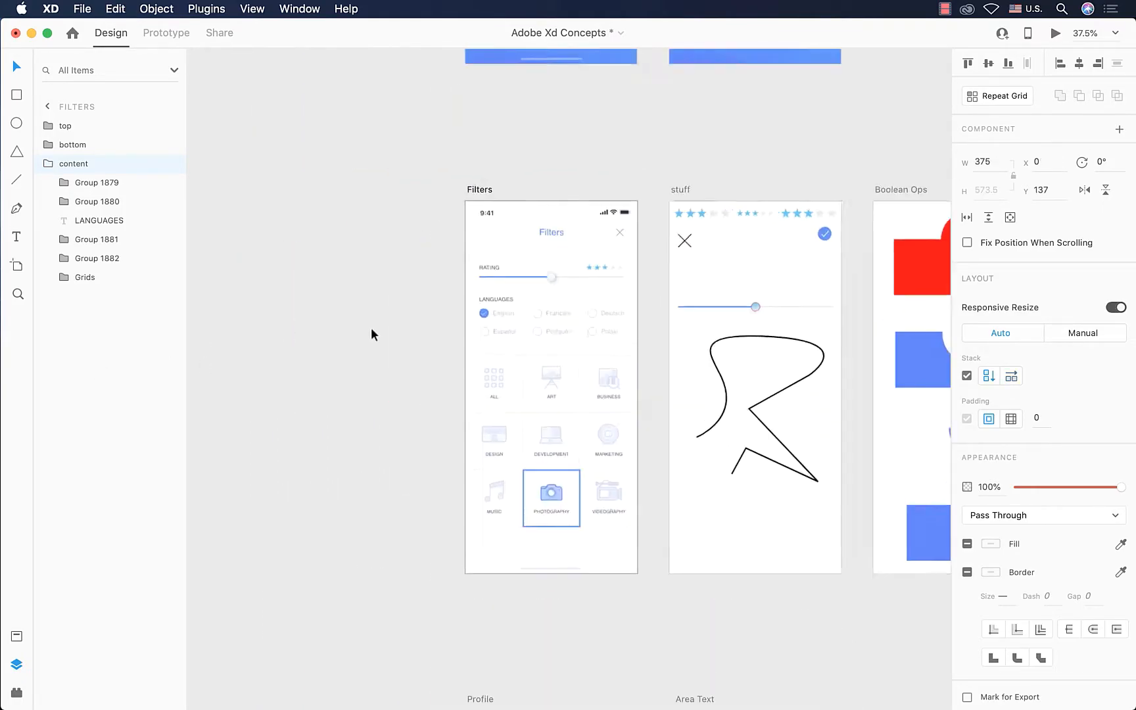
{"action": "key", "text": "super+3"}
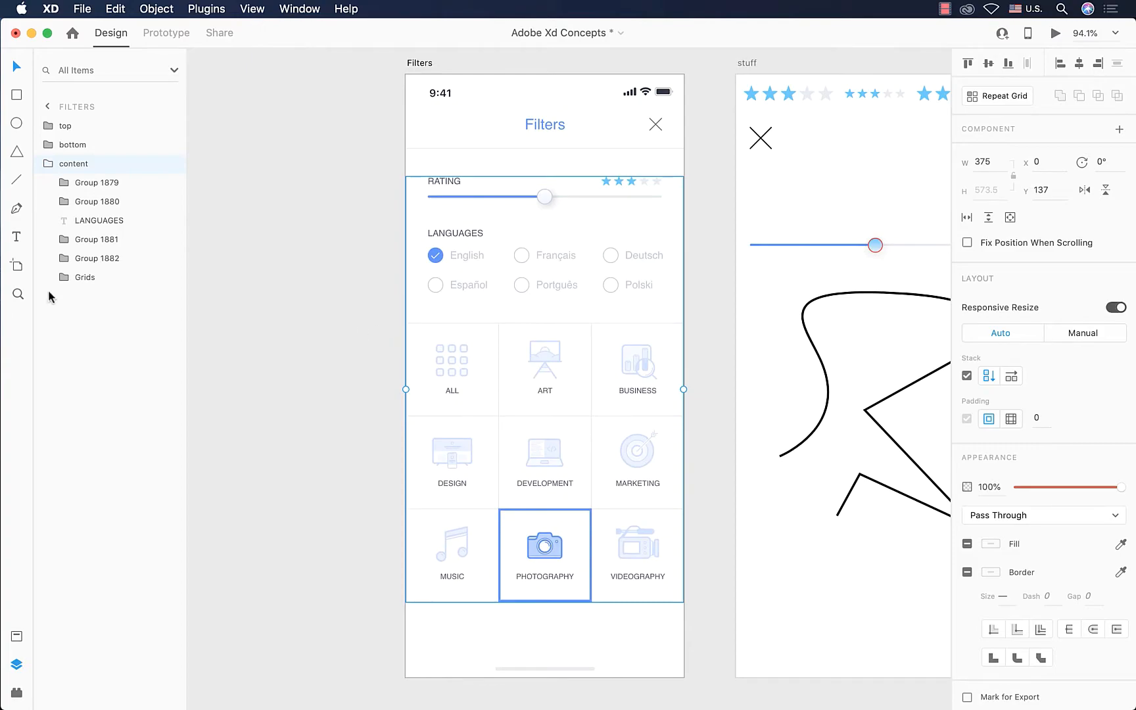
Inspect the first languages row, the LANGUAGES heading, the rating slider and the rating heading in the content group.
{"action": "left_click", "coordinate": [89, 238]}
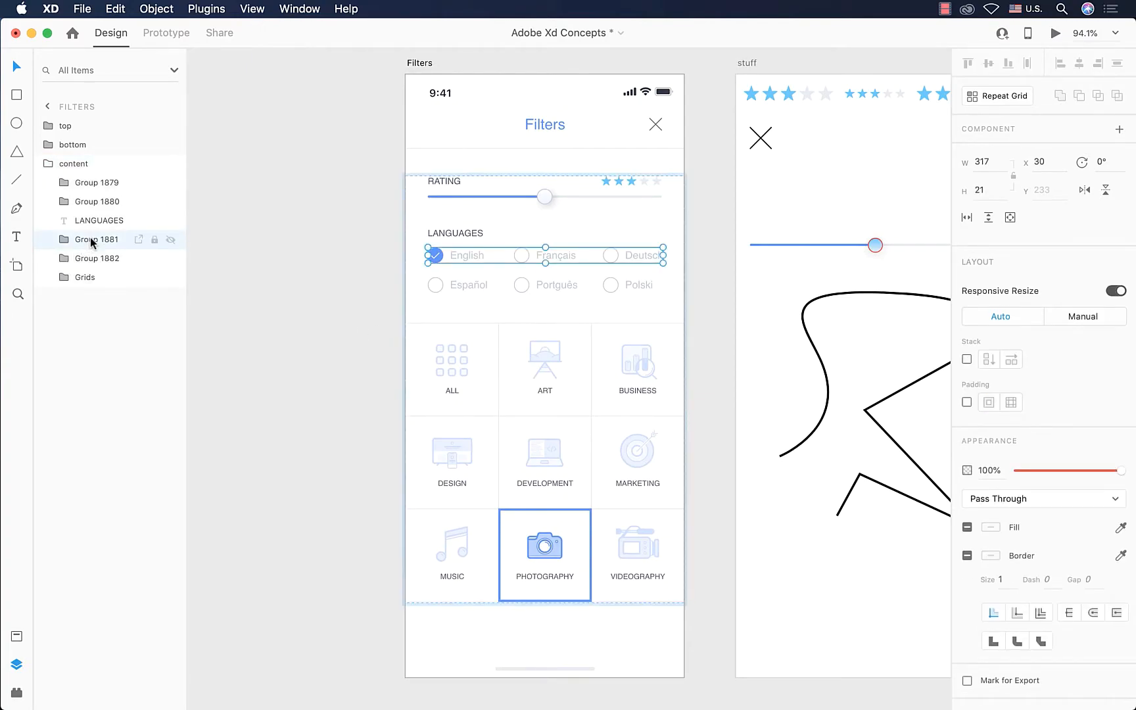
{"action": "left_click", "coordinate": [90, 227]}
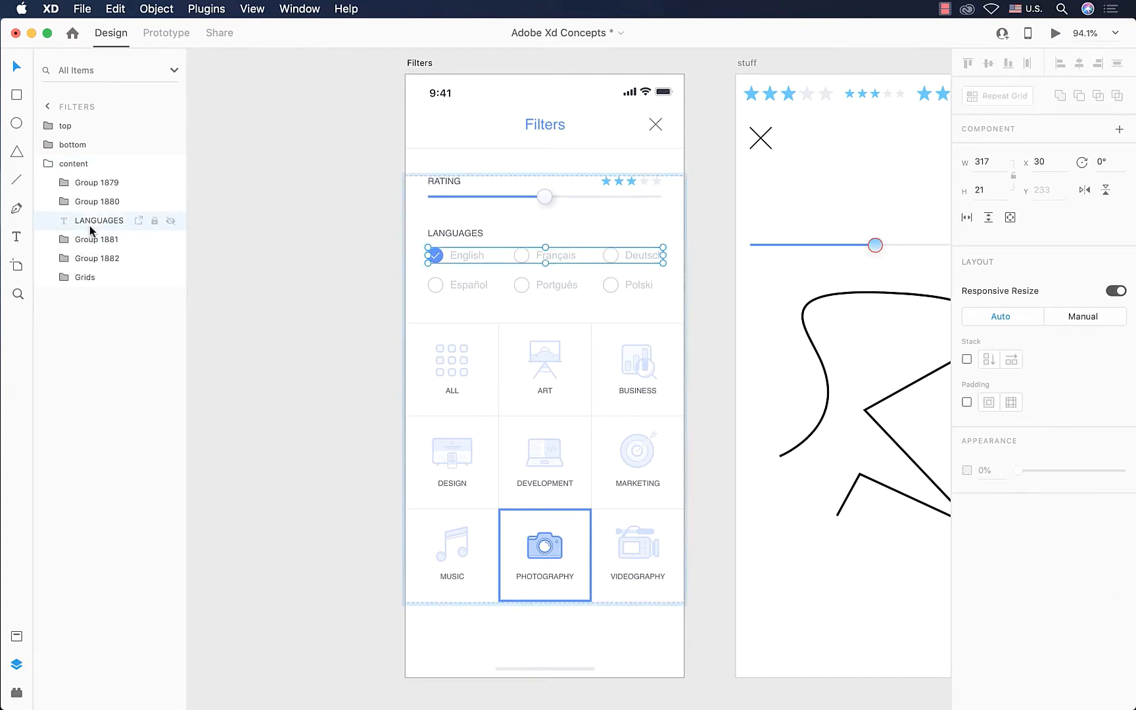
{"action": "double_click", "coordinate": [90, 226]}
{"action": "double_click", "coordinate": [94, 203]}
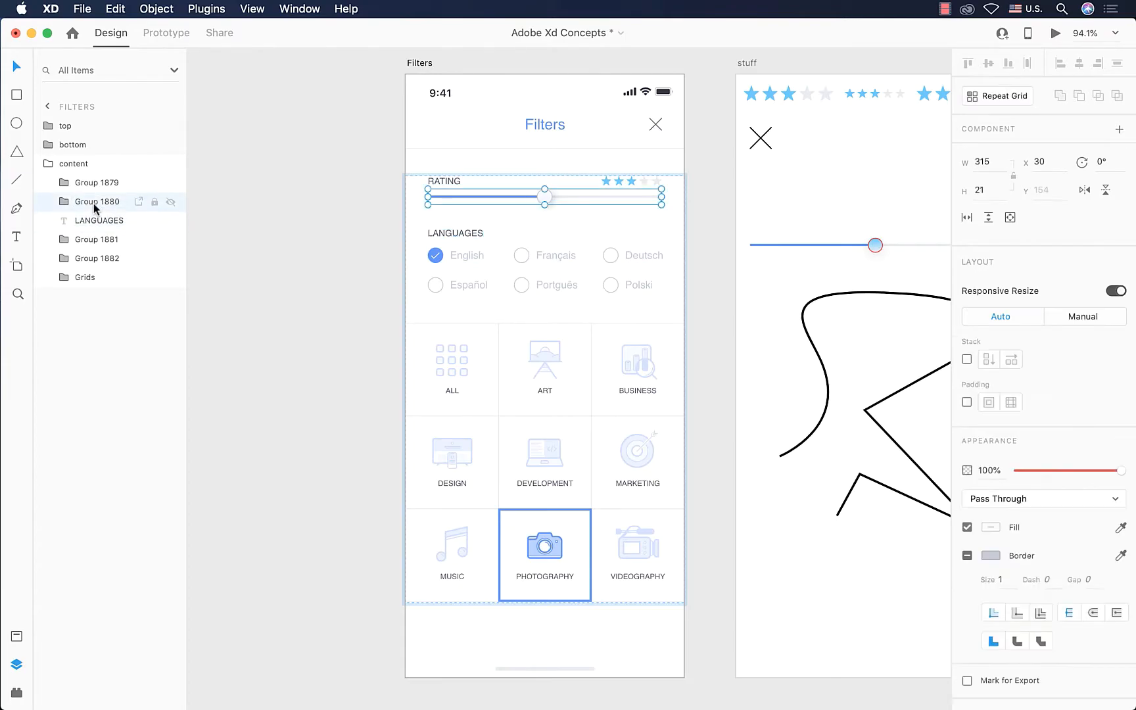
{"action": "left_click", "coordinate": [97, 187]}
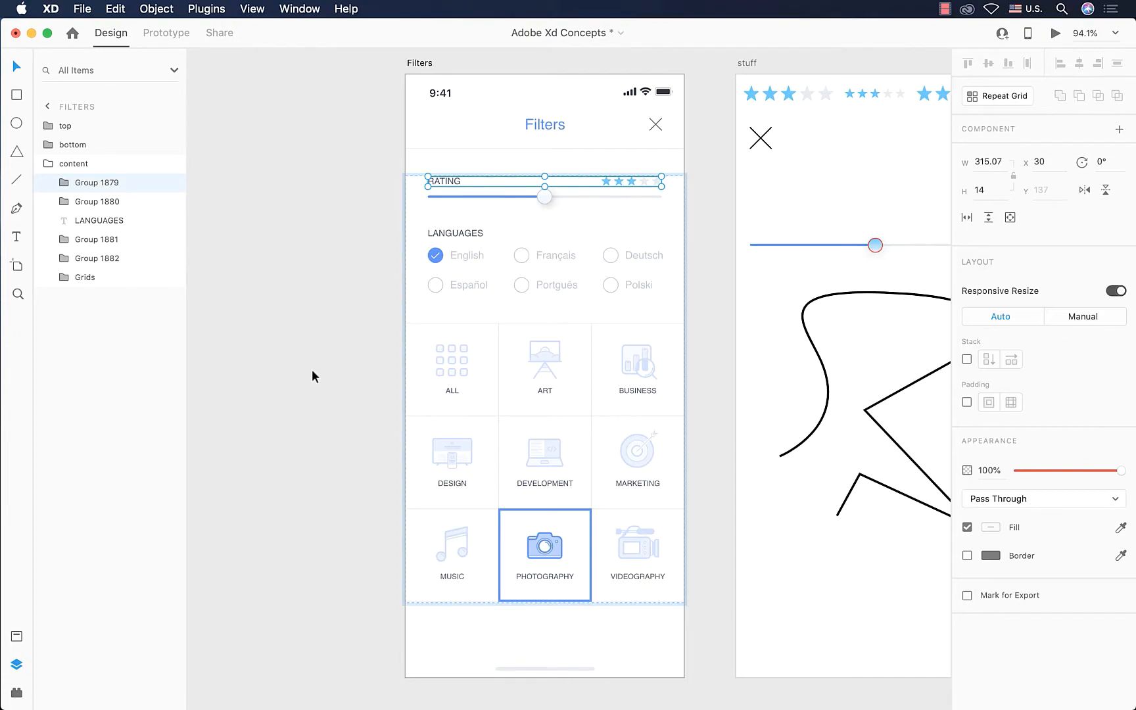
Move the Grids group up through the content stack until it sits above the rating section.
{"action": "left_click", "coordinate": [90, 279]}
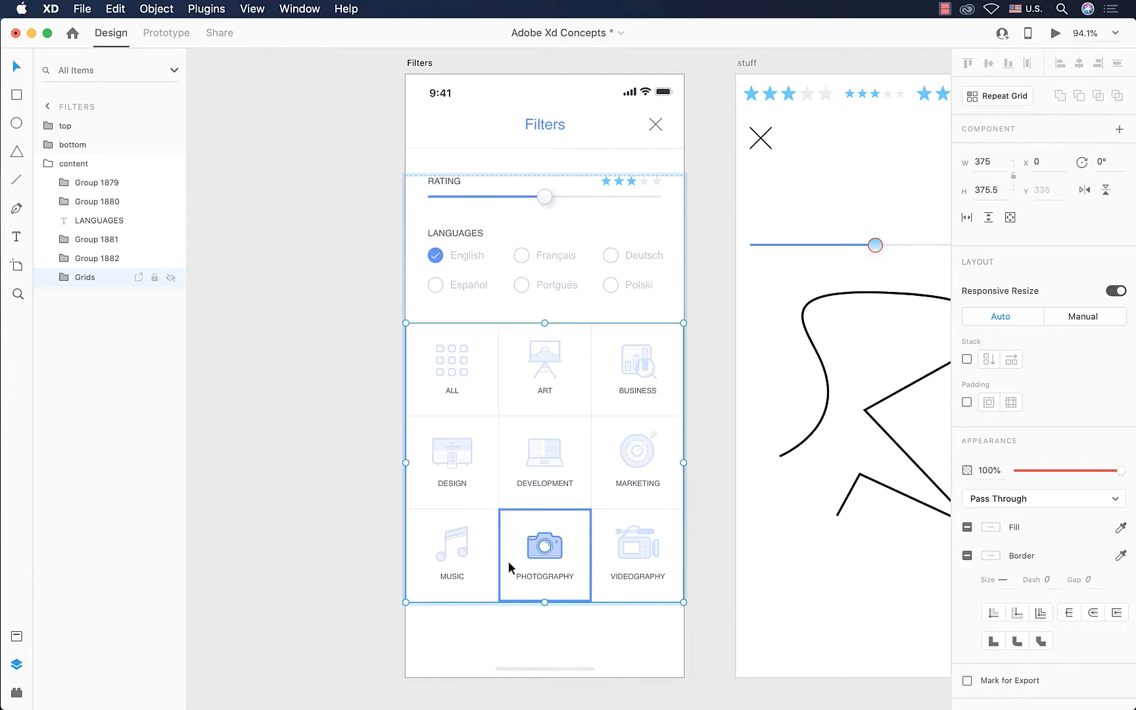
{"action": "left_click_drag", "start_coordinate": [590, 509], "coordinate": [589, 462]}
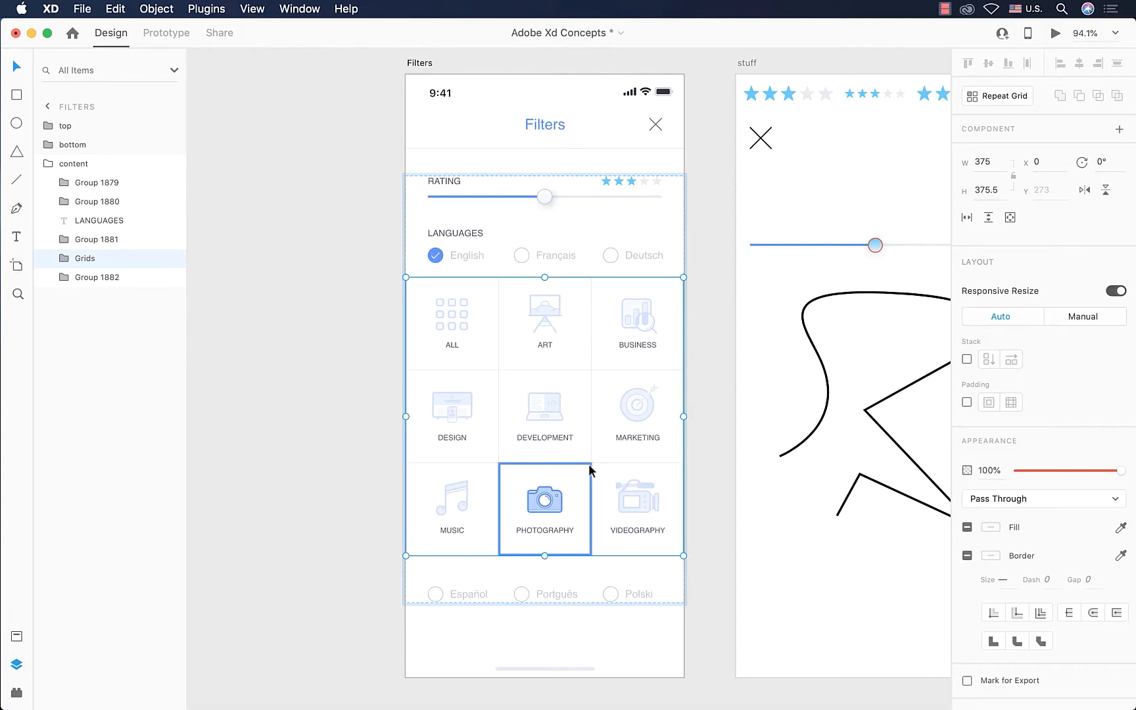
{"action": "left_click_drag", "start_coordinate": [588, 464], "coordinate": [589, 413]}
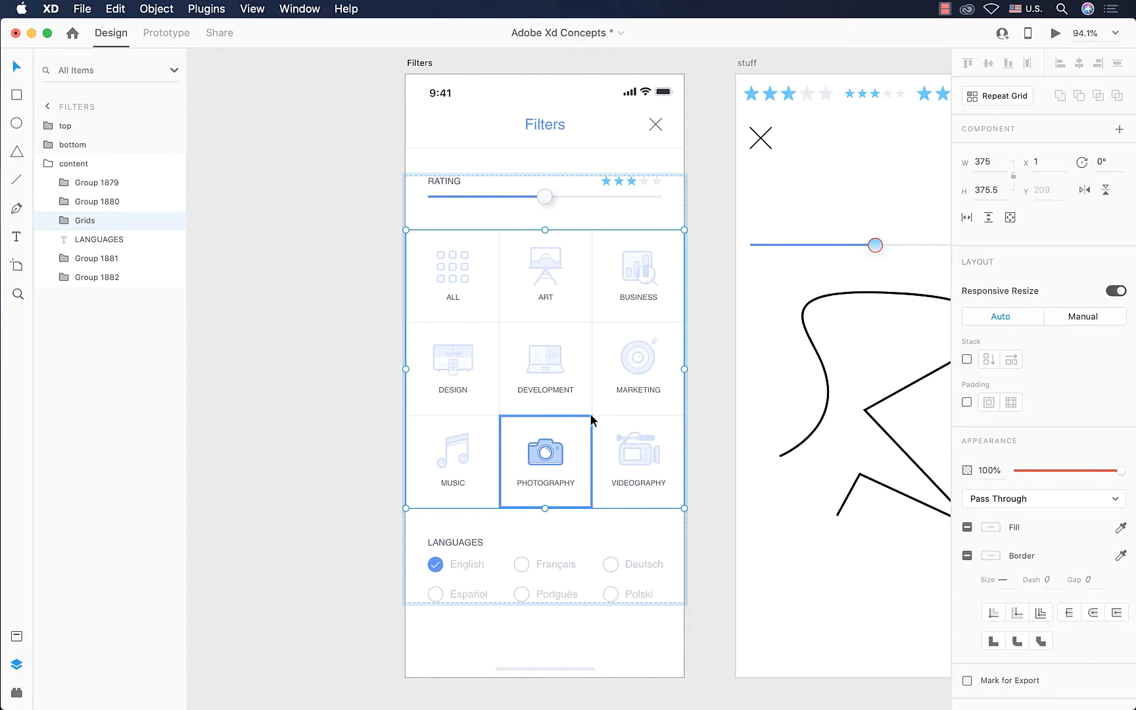
{"action": "left_click_drag", "start_coordinate": [590, 415], "coordinate": [595, 368]}
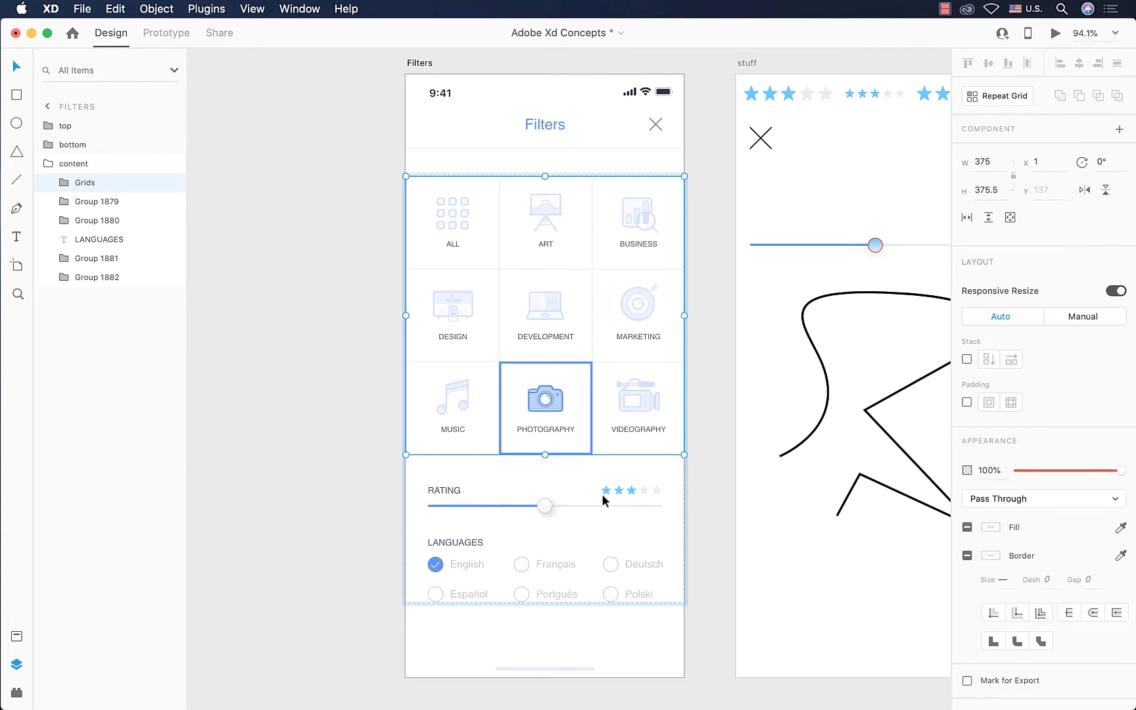
Tighten the gap between the grid and the rating section, and set the gap above the LANGUAGES heading to 35.
{"action": "mouse_move", "coordinate": [602, 529]}
{"action": "mouse_move", "coordinate": [618, 473]}
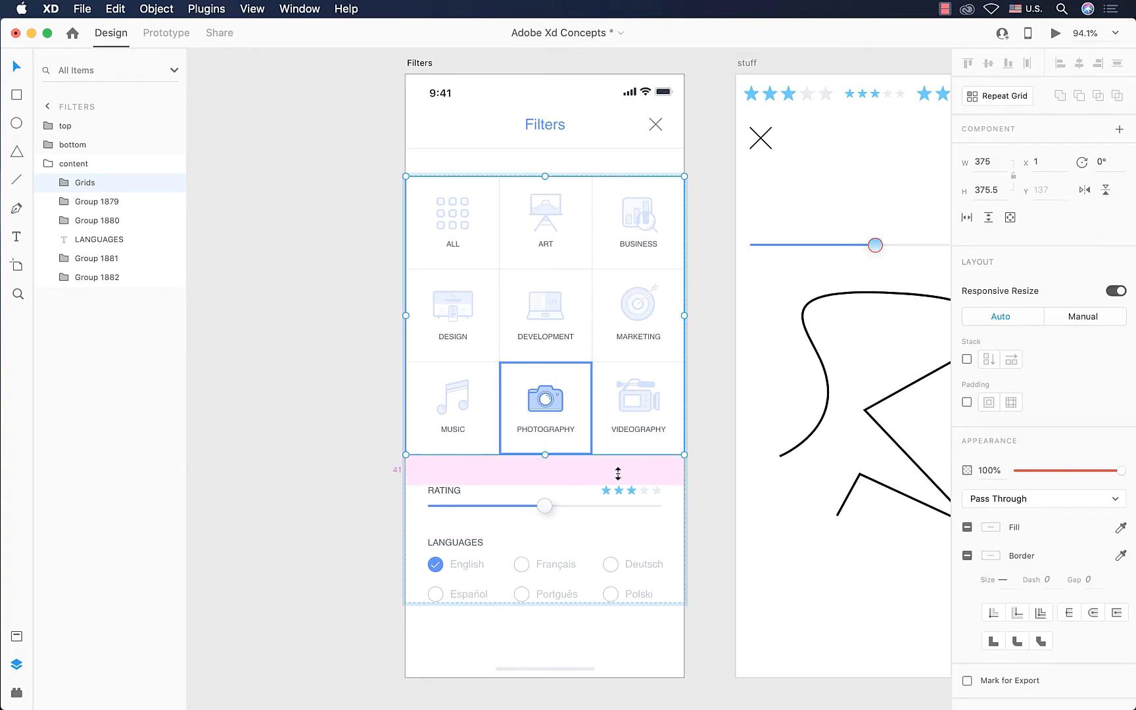
{"action": "left_click_drag", "start_coordinate": [618, 473], "coordinate": [616, 468]}
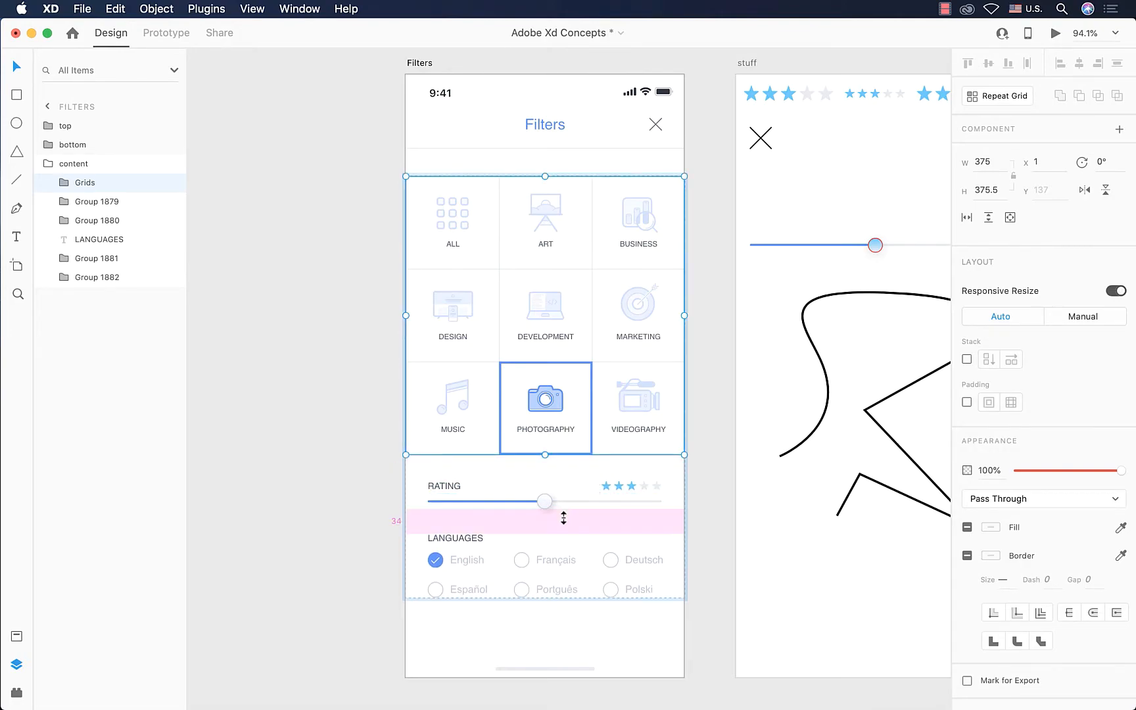
{"action": "left_click_drag", "start_coordinate": [562, 524], "coordinate": [562, 523]}
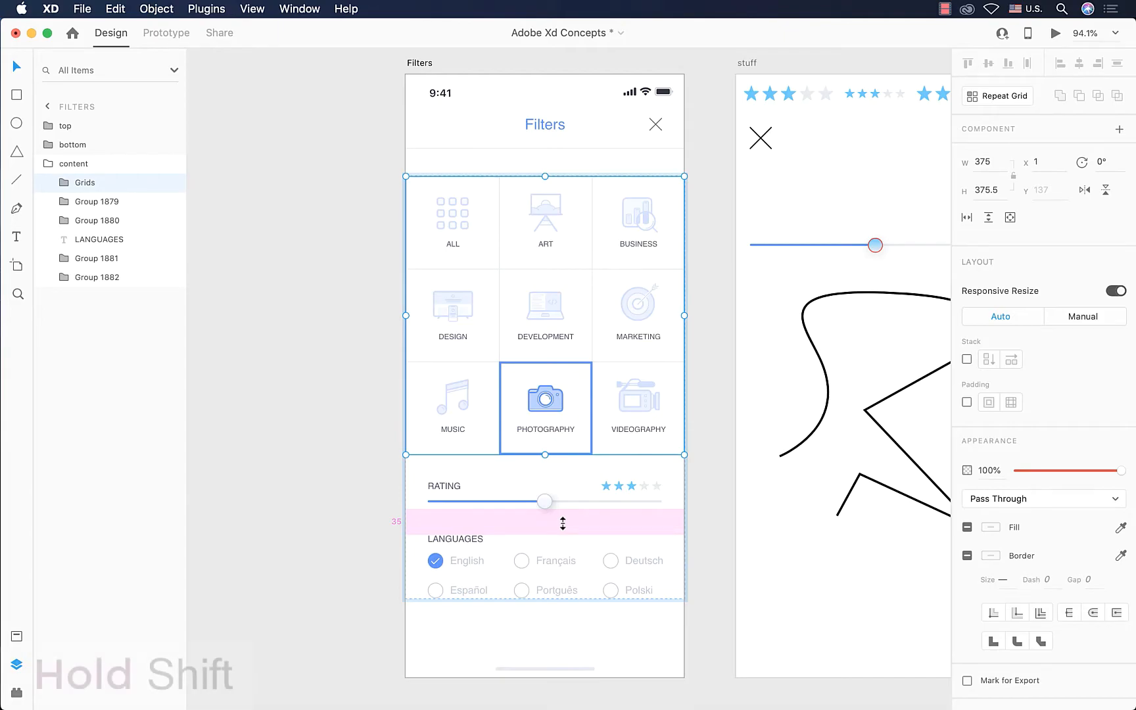
Try adjusting all gaps in the content stack together to one equal spacing.
{"action": "key", "text": "shift"}
{"action": "mouse_move", "coordinate": [558, 524]}
{"action": "left_mouse_down"}
{"action": "mouse_move", "coordinate": [552, 547]}
{"action": "mouse_move", "coordinate": [557, 518]}
{"action": "left_mouse_up"}
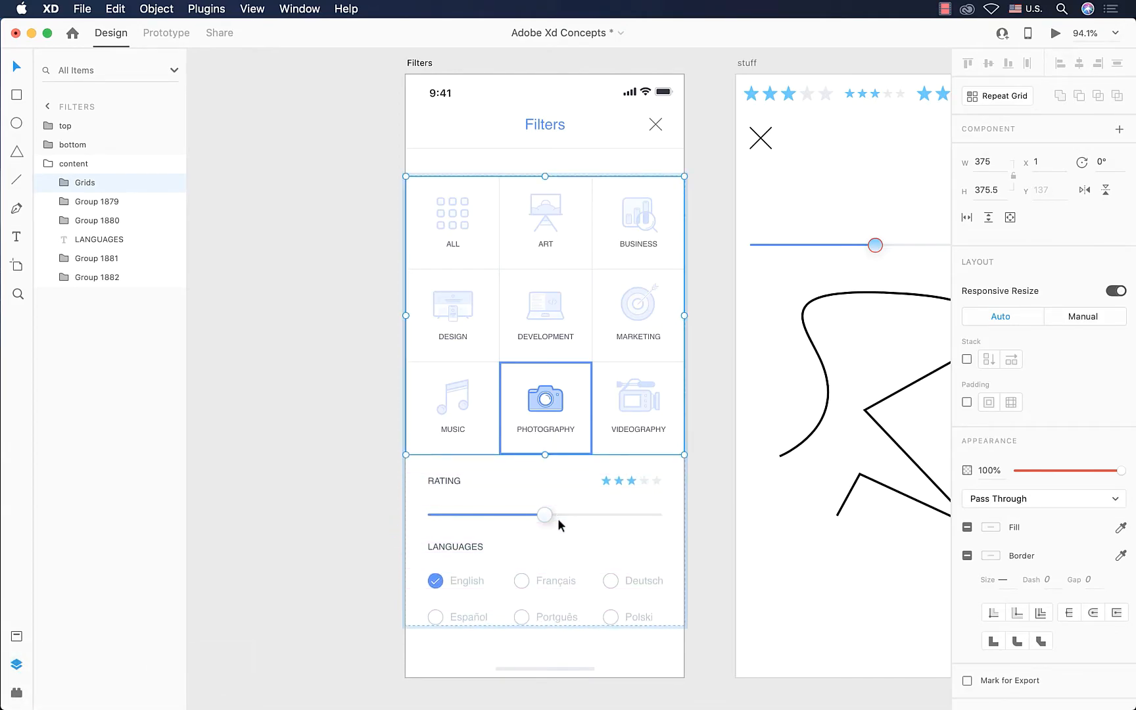
{"action": "left_click_drag", "start_coordinate": [558, 519], "coordinate": [559, 520]}
{"action": "key", "text": "Escape"}
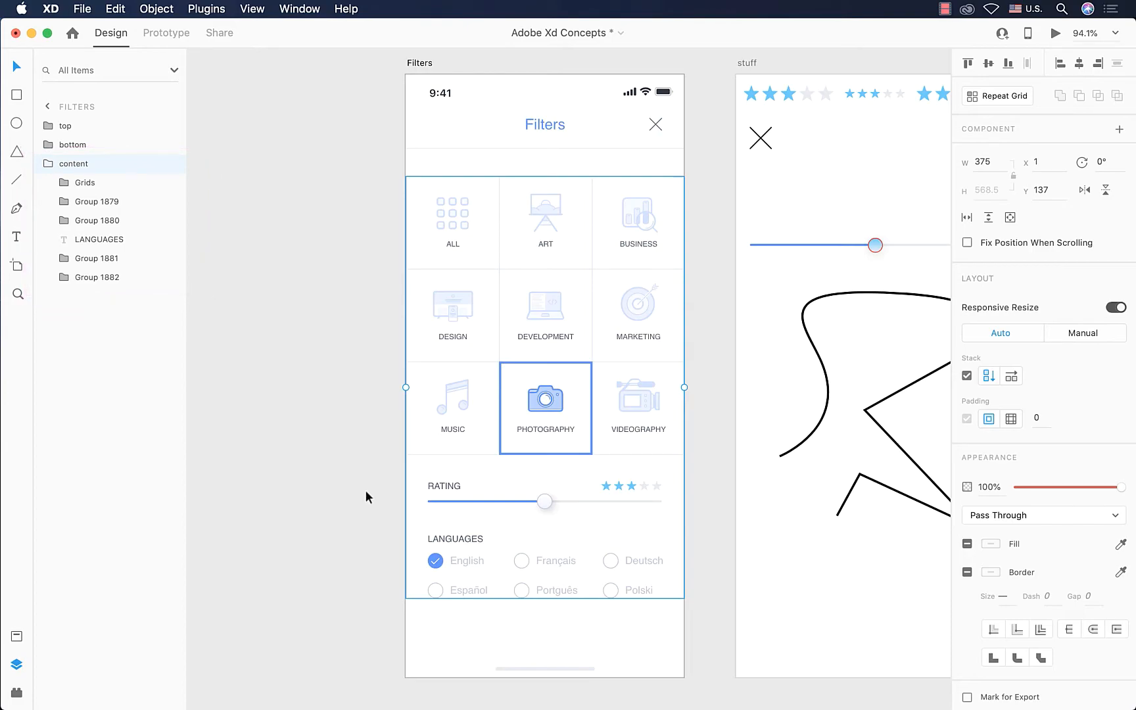
Reorder the content layers so the rating heading and slider come above the Grids group.
{"action": "left_click", "coordinate": [96, 246]}
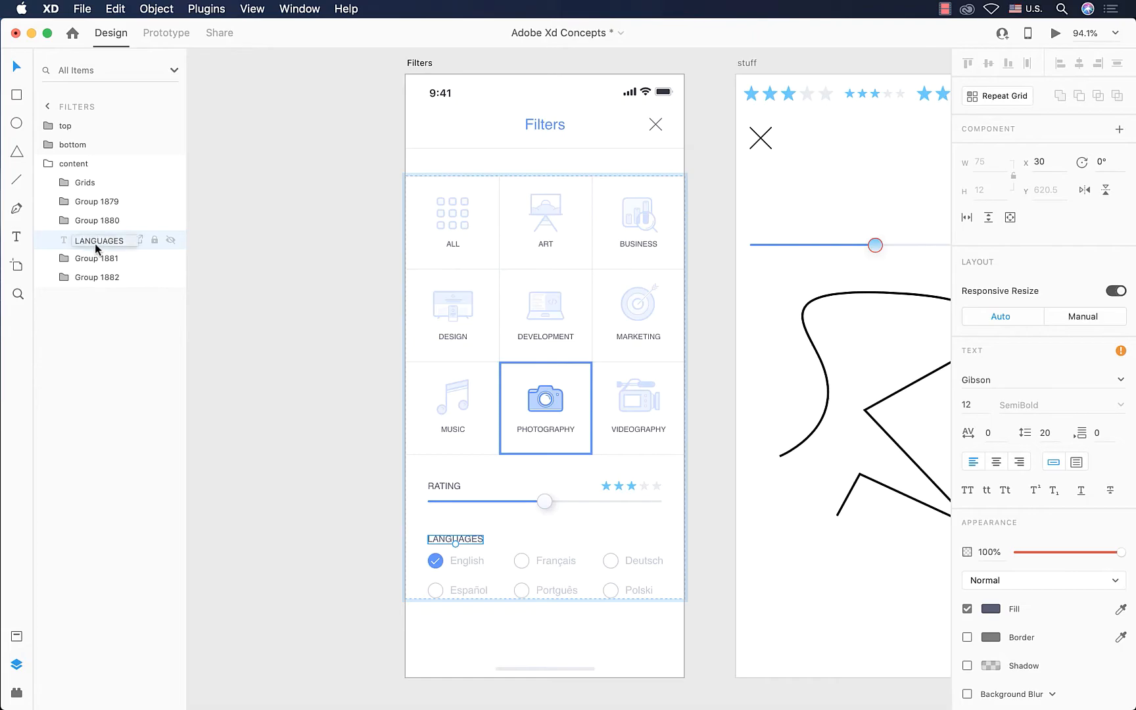
{"action": "left_click_drag", "start_coordinate": [97, 247], "coordinate": [97, 177]}
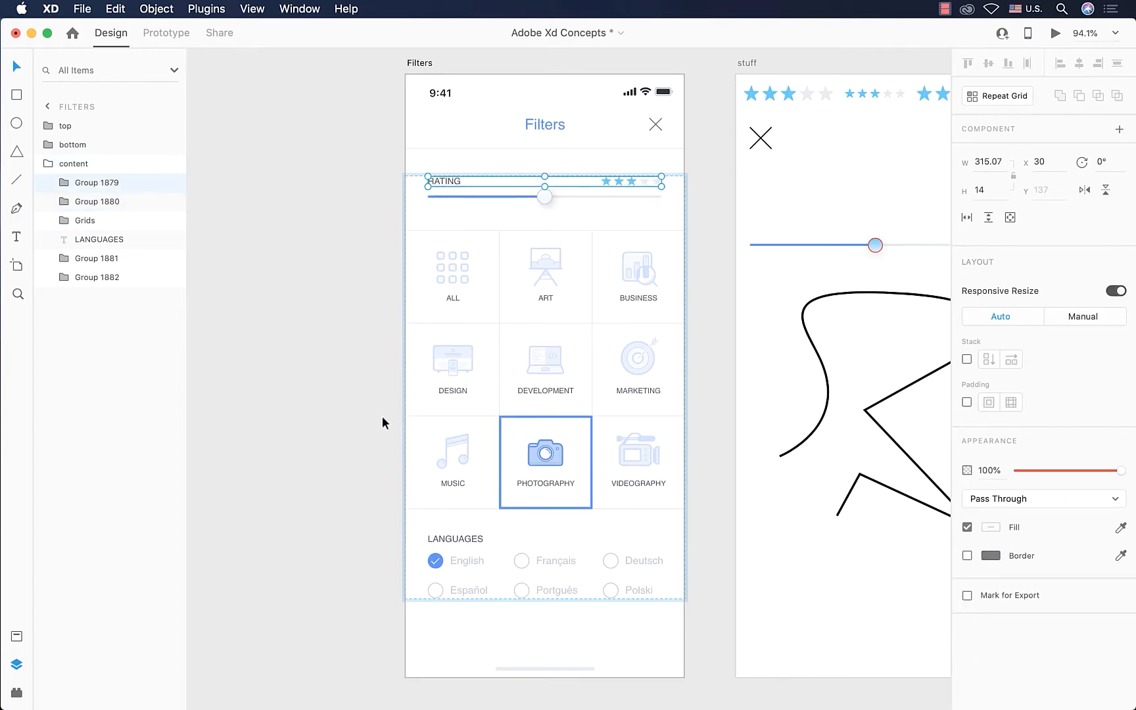
{"action": "left_click", "coordinate": [422, 443]}
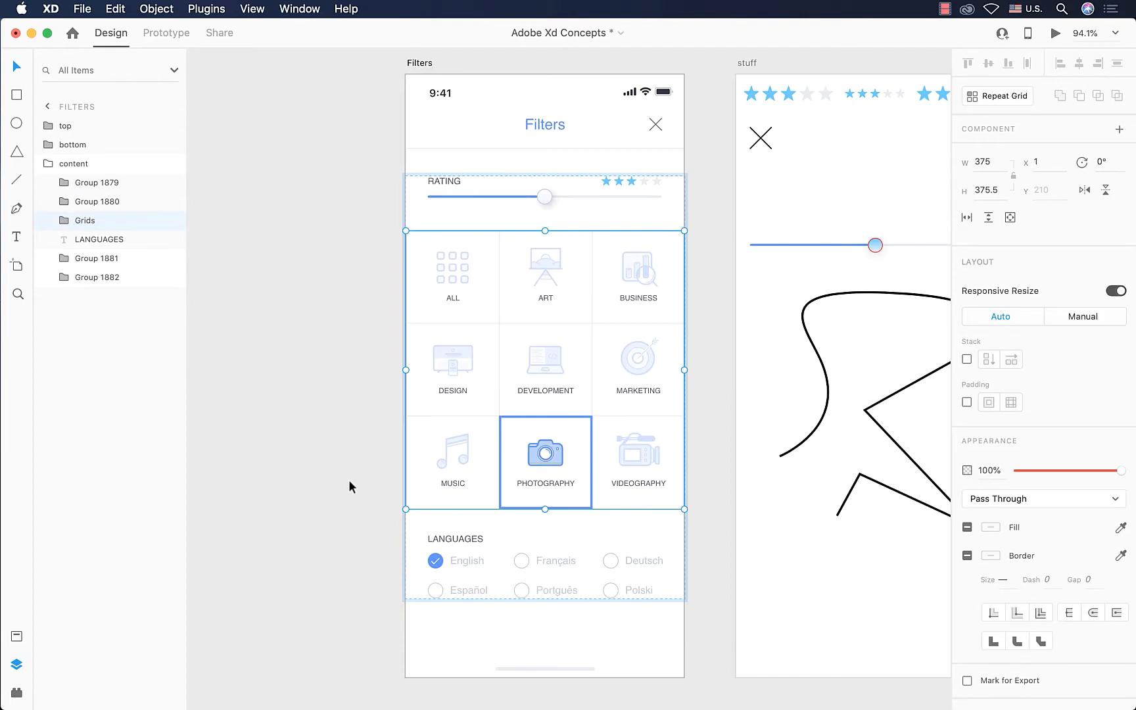
Turn on a horizontal Stack for the first languages row group containing English, Français and Deutsch.
{"action": "left_click", "coordinate": [438, 560]}
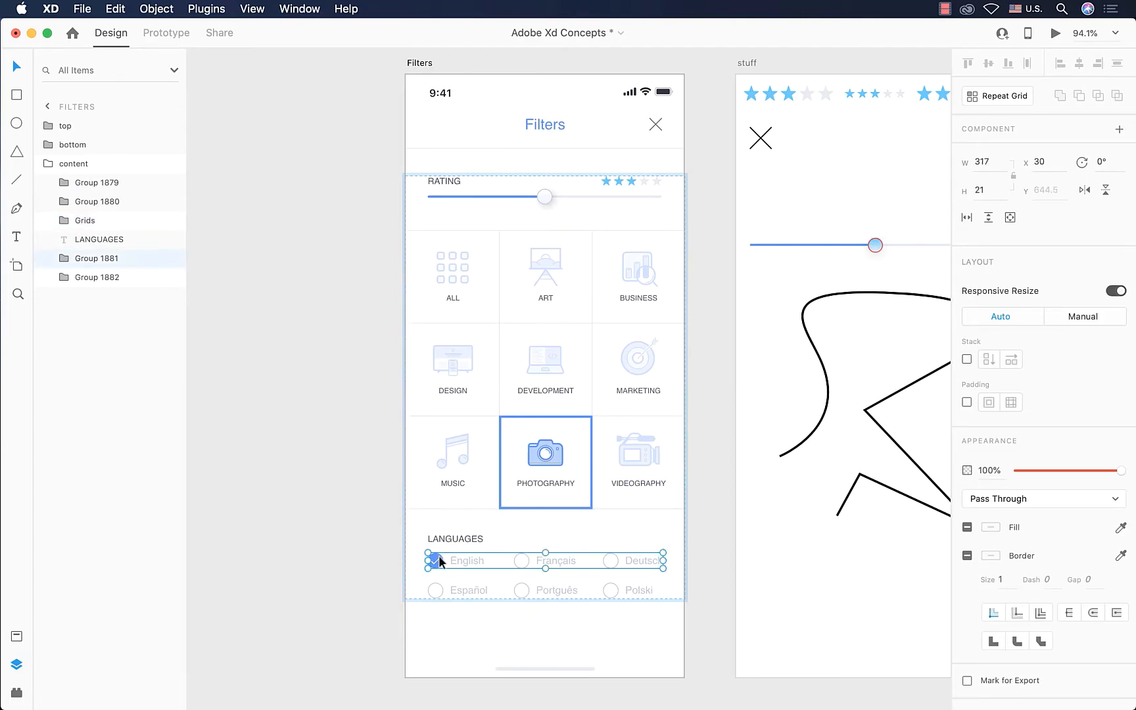
{"action": "scroll", "coordinate": [578, 563], "scroll_direction": "up", "scroll_amount": 5}
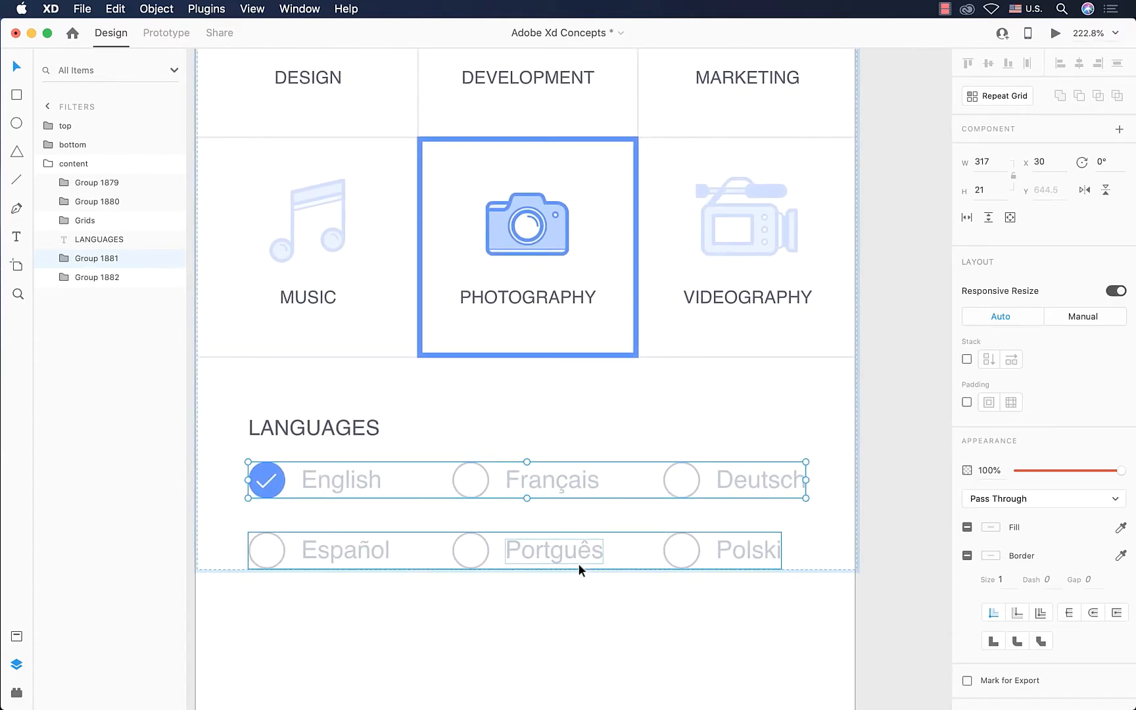
{"action": "scroll", "coordinate": [579, 563], "scroll_direction": "down", "scroll_amount": 2}
{"action": "scroll", "coordinate": [578, 563], "scroll_direction": "left", "scroll_amount": 2}
{"action": "left_click", "coordinate": [63, 259]}
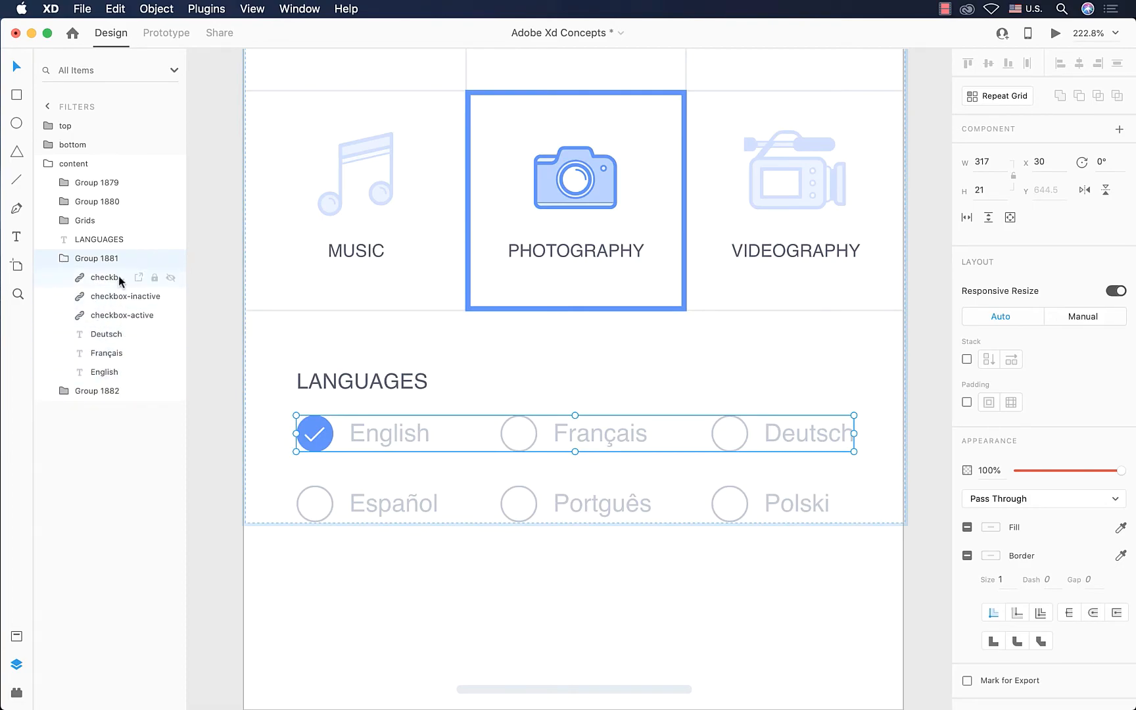
{"action": "mouse_move", "coordinate": [287, 345]}
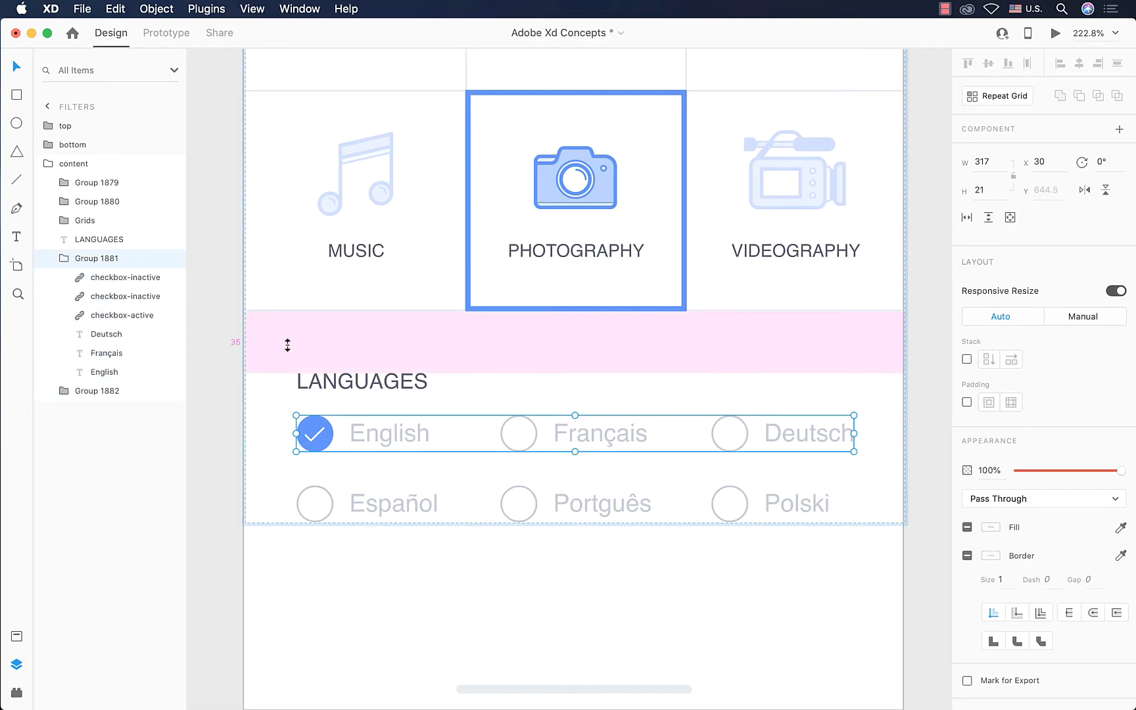
{"action": "left_click", "coordinate": [966, 360]}
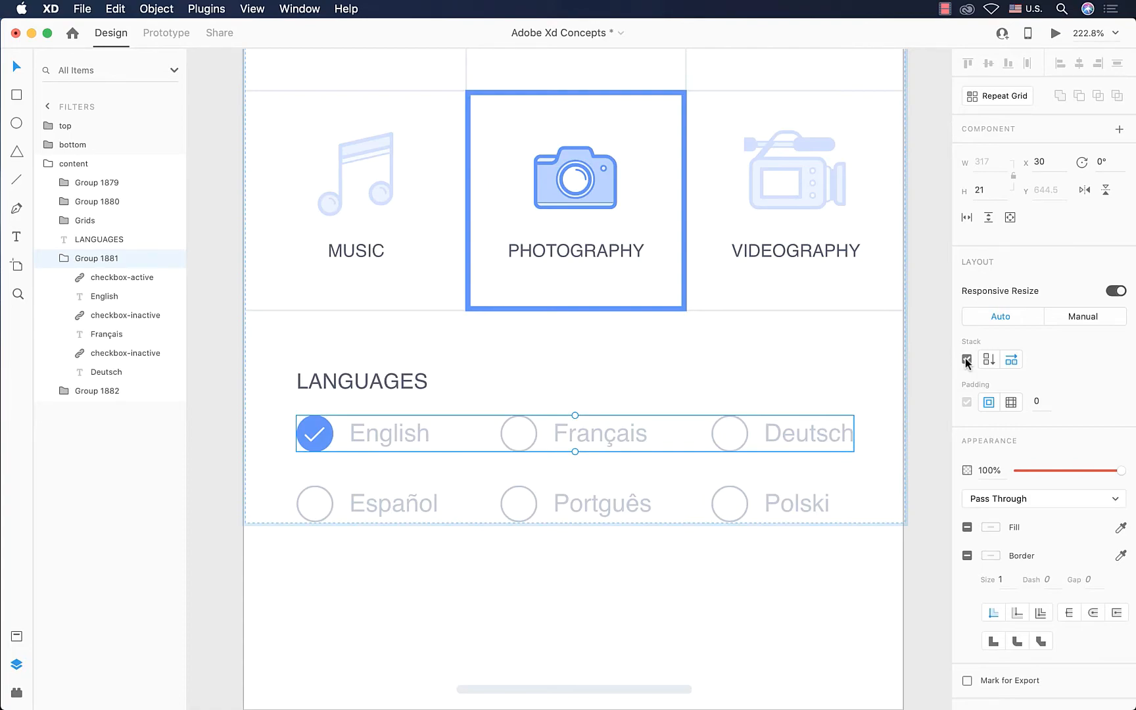
Try a vertical stack on the first languages row, return it to horizontal and realign it at X 30.
{"action": "scroll", "coordinate": [918, 379], "scroll_direction": "down", "scroll_amount": 5}
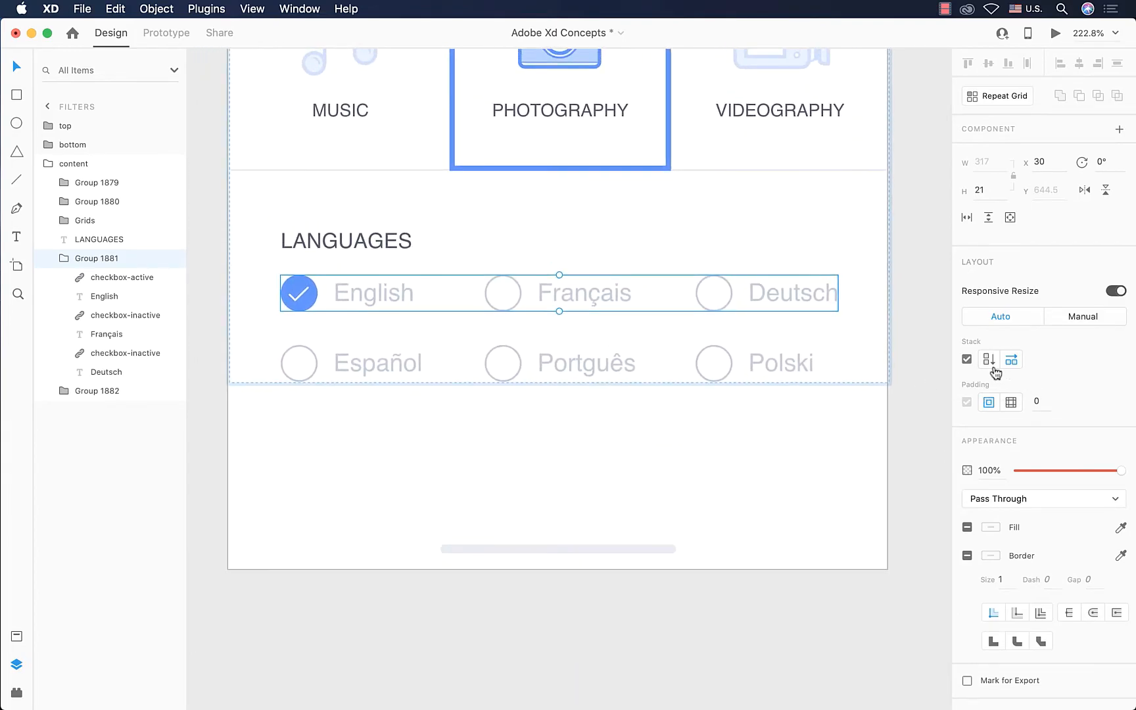
{"action": "left_click", "coordinate": [988, 359]}
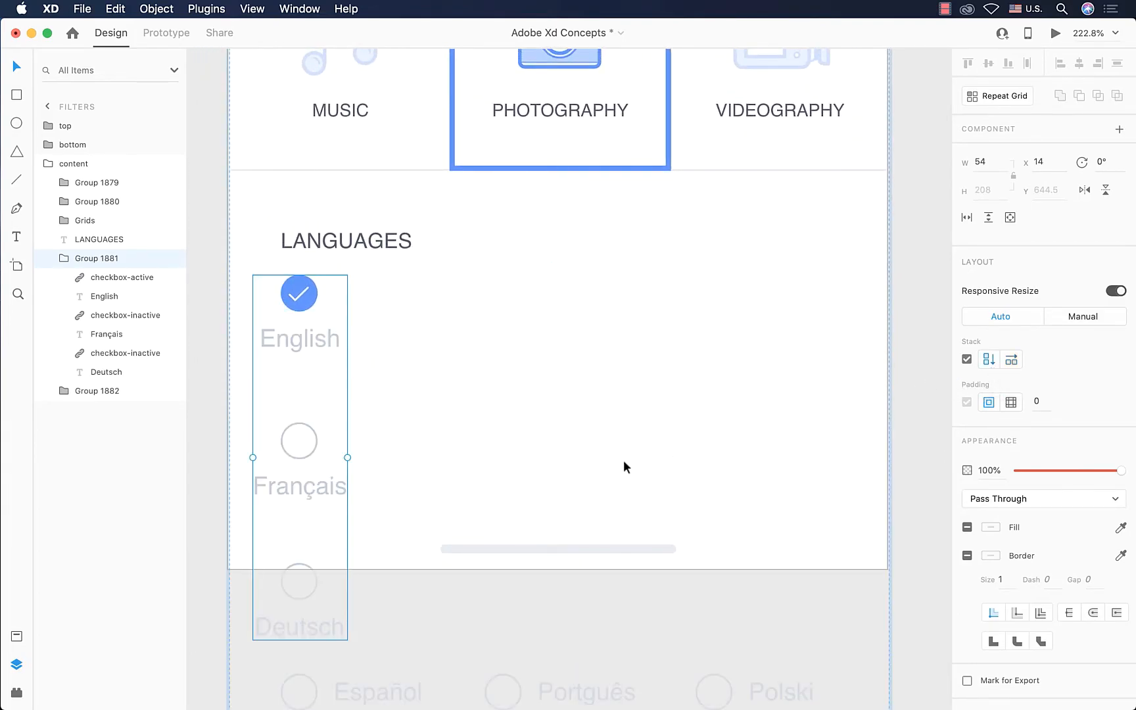
{"action": "scroll", "coordinate": [623, 467], "scroll_direction": "down", "scroll_amount": 4}
{"action": "scroll", "coordinate": [623, 467], "scroll_direction": "left", "scroll_amount": 2}
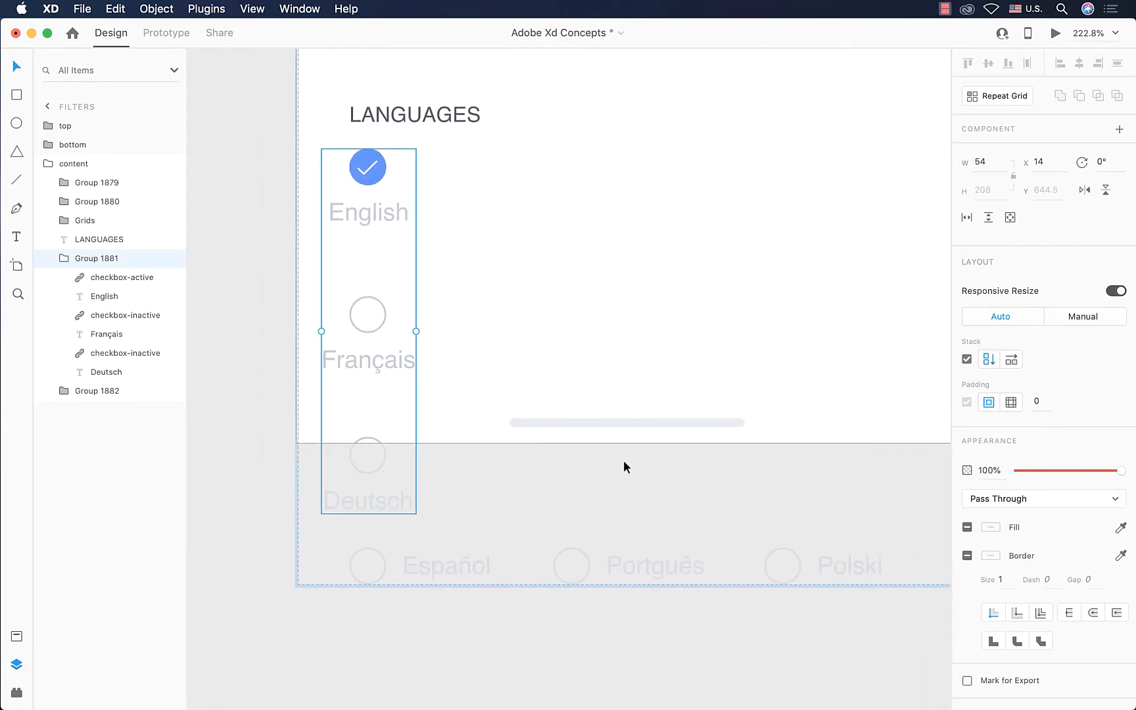
{"action": "scroll", "coordinate": [623, 460], "scroll_direction": "down", "scroll_amount": 2}
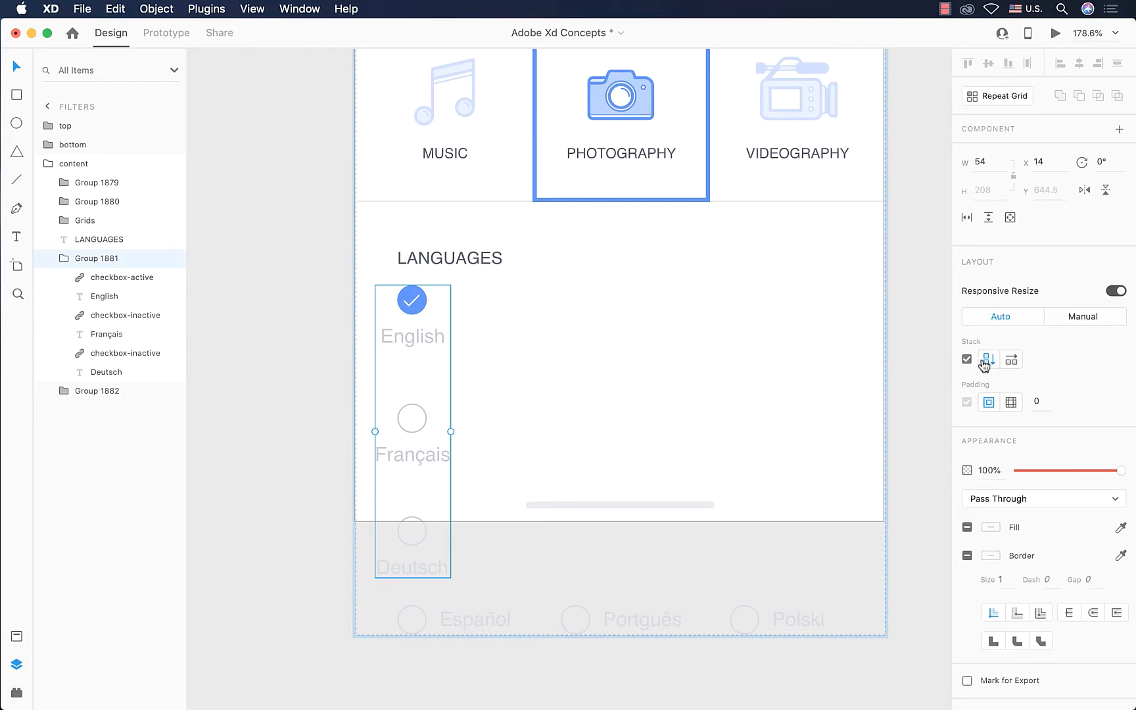
{"action": "left_click", "coordinate": [1012, 359]}
{"action": "scroll", "coordinate": [585, 368], "scroll_direction": "up", "scroll_amount": 3}
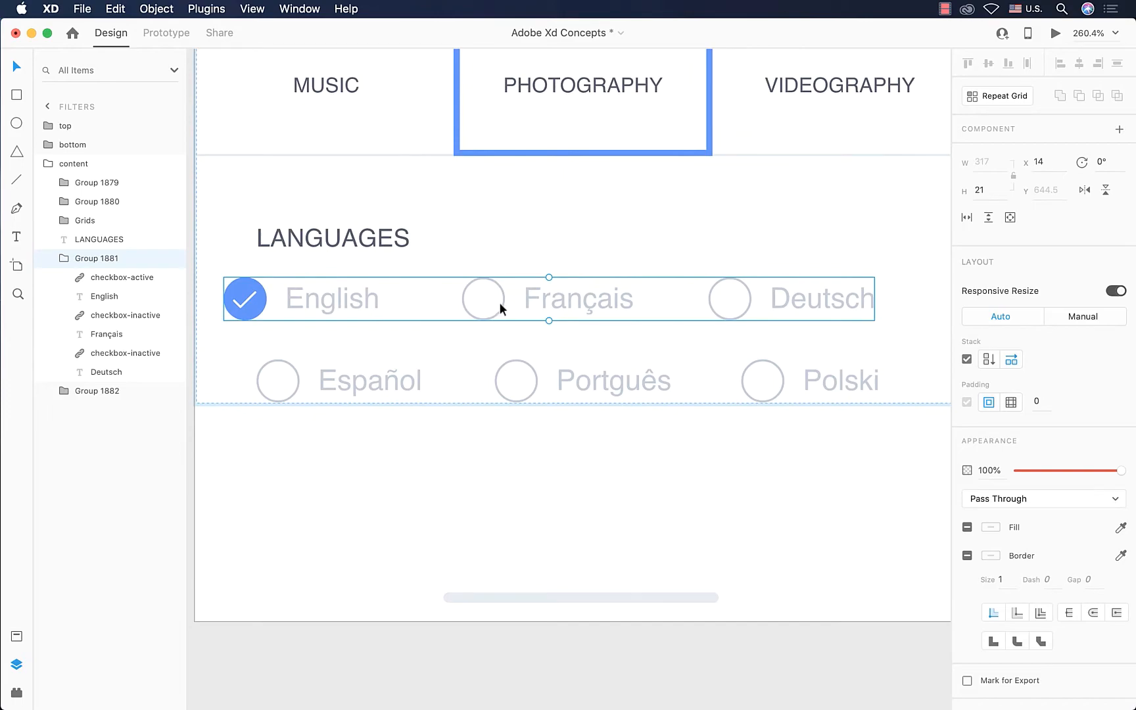
{"action": "left_click_drag", "start_coordinate": [540, 299], "coordinate": [564, 299]}
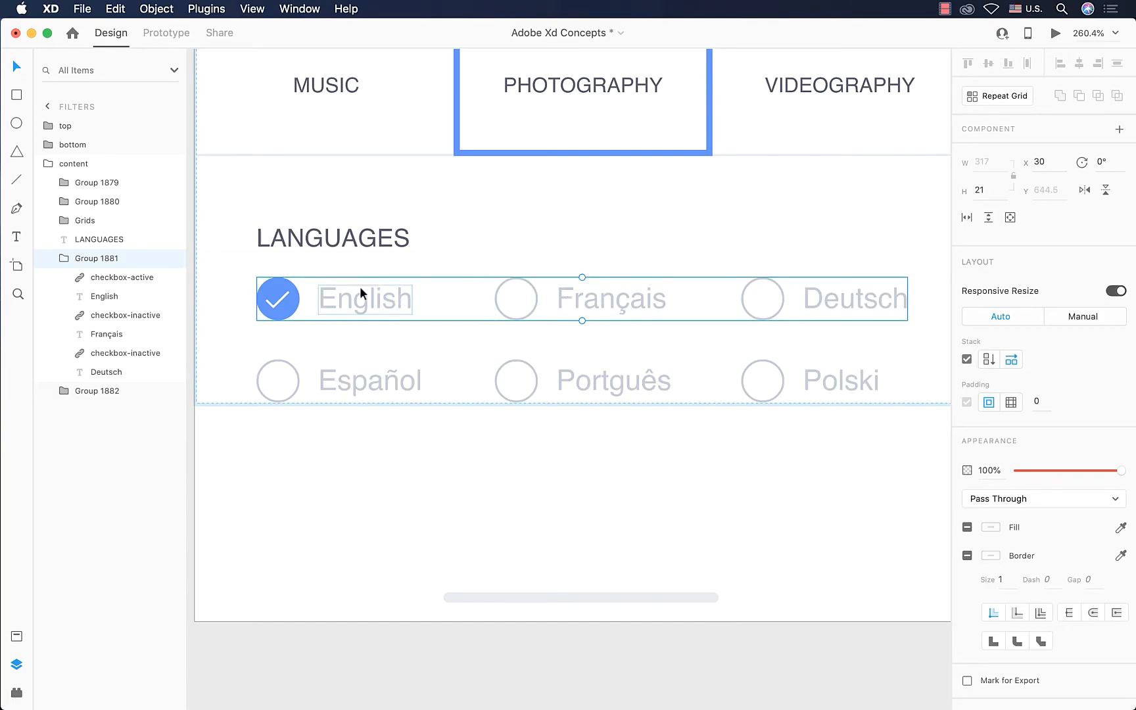
Move the English label and its active checkbox between Français and Deutsch in the first languages row.
{"action": "double_click", "coordinate": [343, 298]}
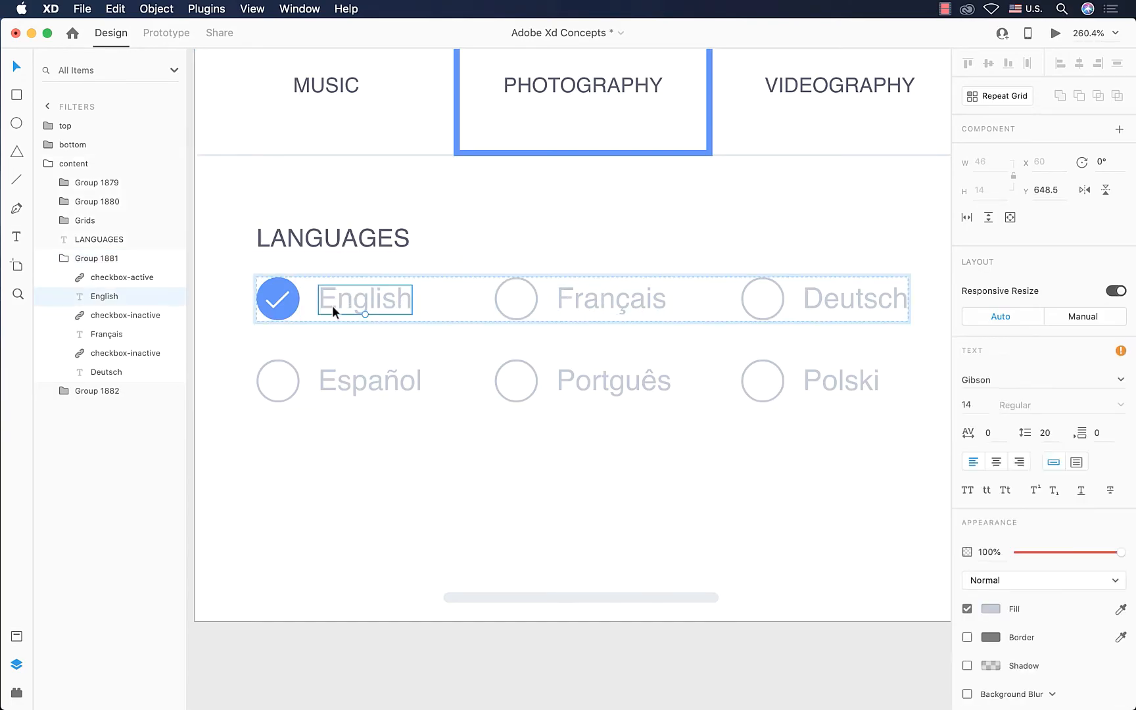
{"action": "left_click_drag", "start_coordinate": [343, 300], "coordinate": [577, 300]}
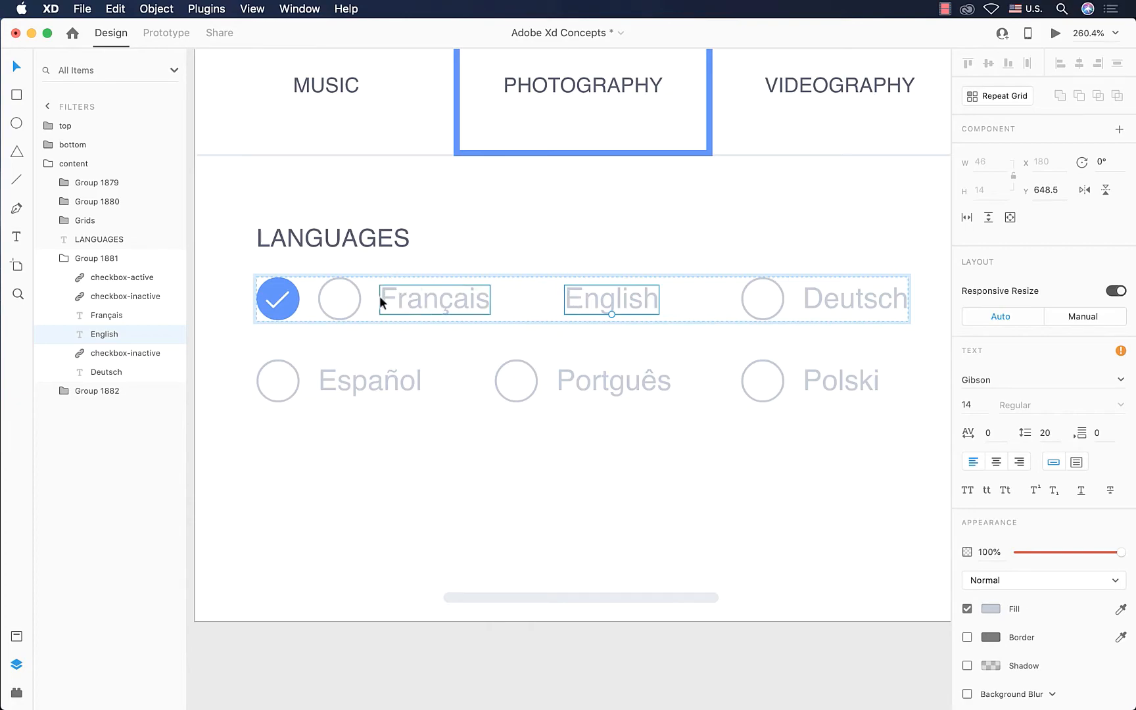
{"action": "left_click", "coordinate": [297, 304]}
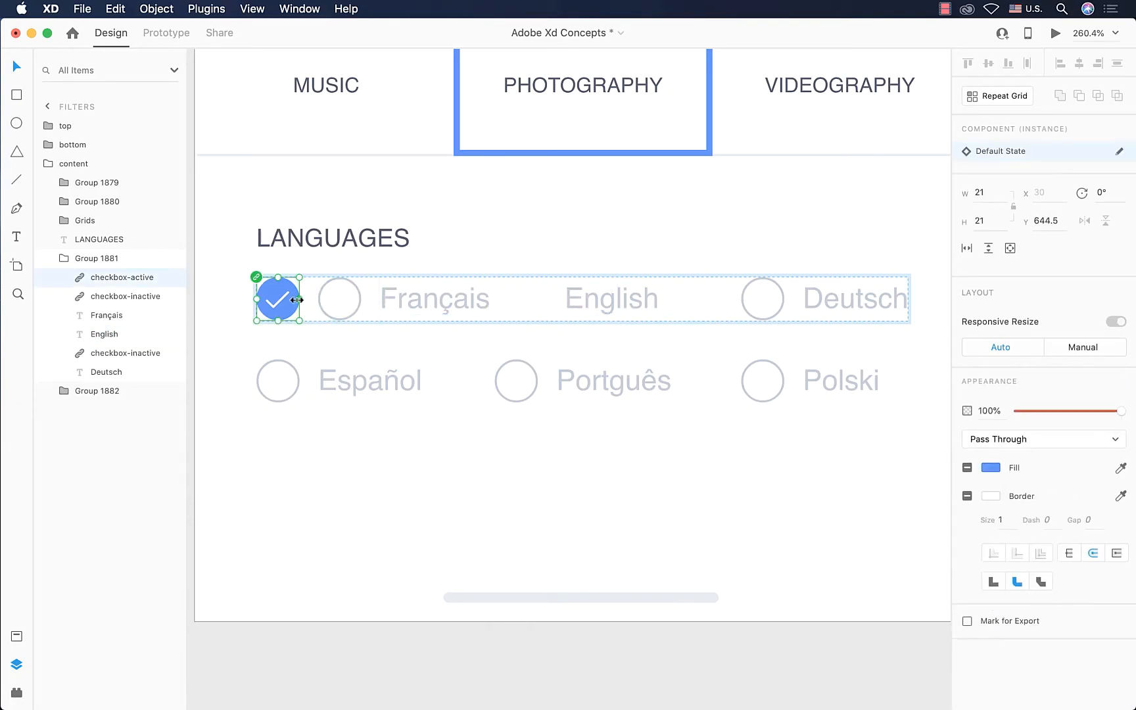
{"action": "left_click_drag", "start_coordinate": [290, 301], "coordinate": [532, 302]}
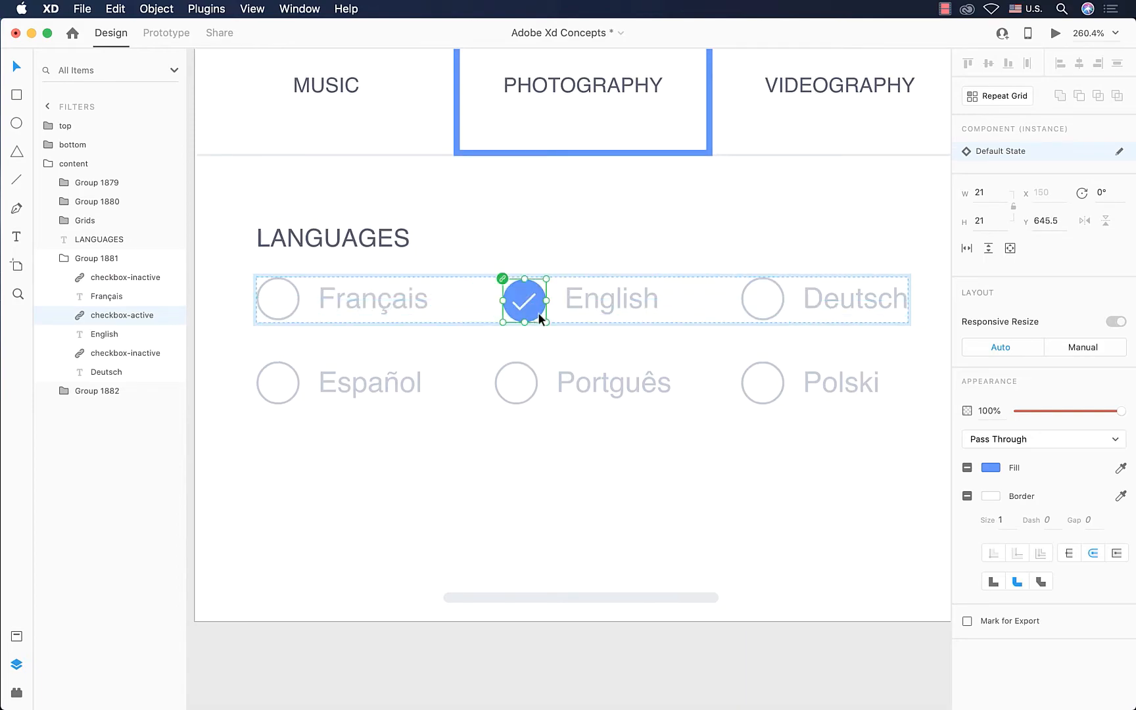
{"action": "left_click_drag", "start_coordinate": [538, 312], "coordinate": [538, 312]}
{"action": "left_click", "coordinate": [663, 205]}
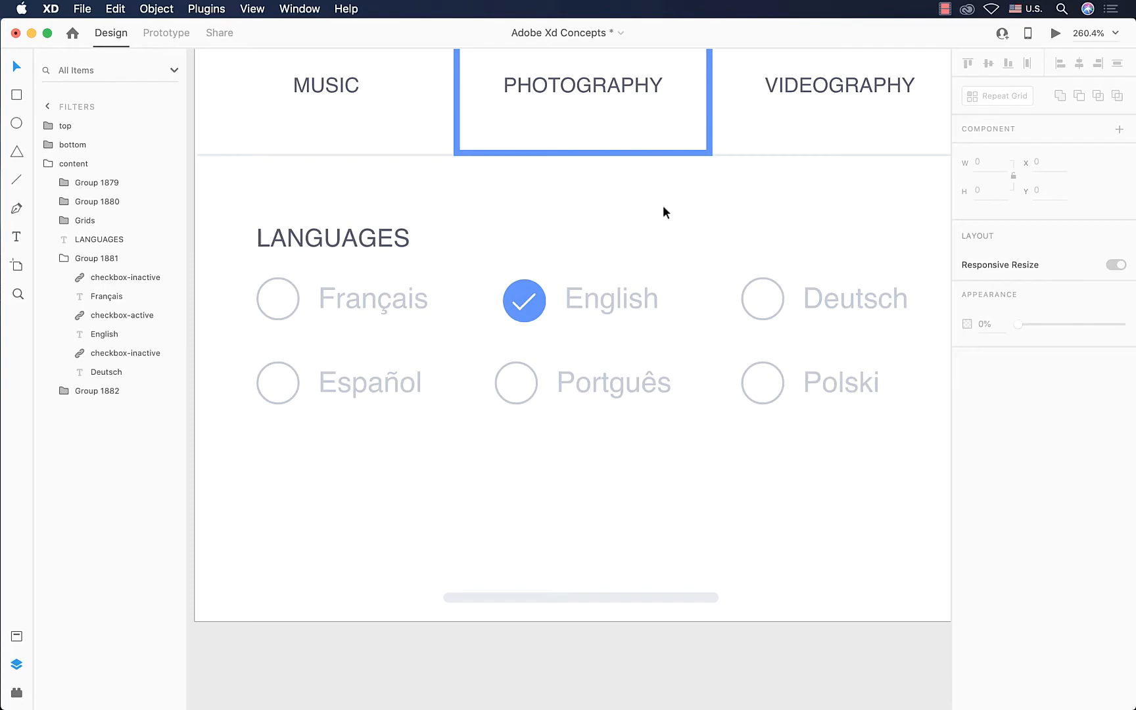
{"action": "scroll", "coordinate": [663, 210], "scroll_direction": "down", "scroll_amount": 10}
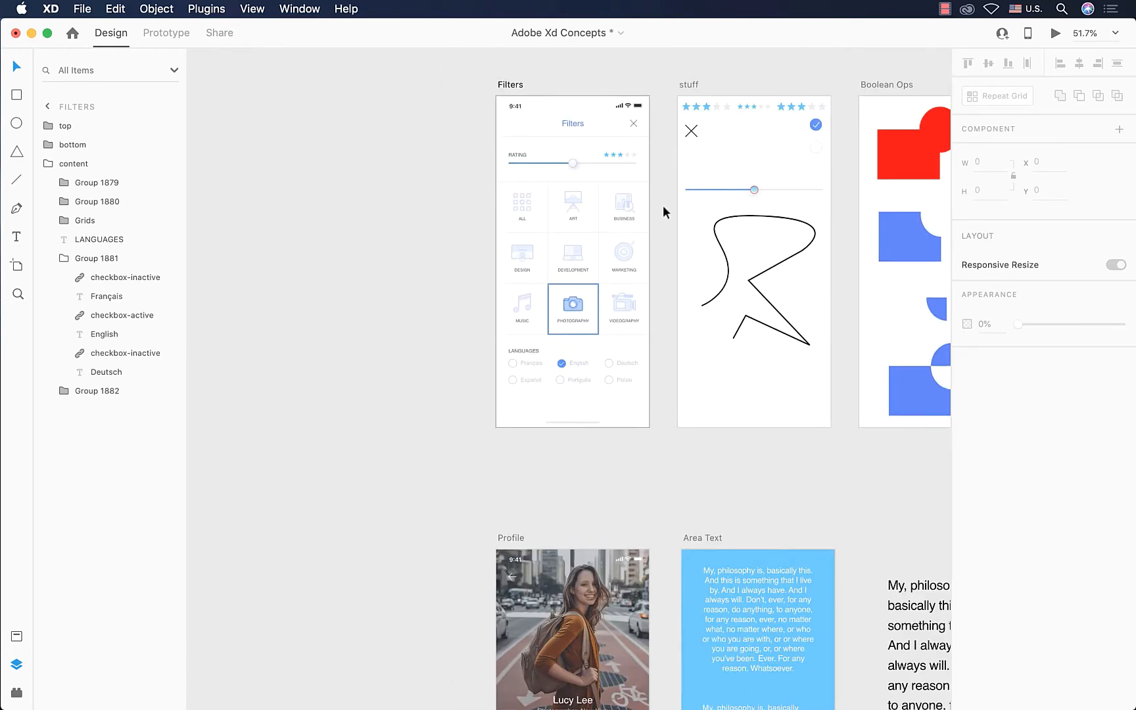
{"action": "scroll", "coordinate": [663, 210], "scroll_direction": "down", "scroll_amount": 15}
{"action": "scroll", "coordinate": [662, 208], "scroll_direction": "down", "scroll_amount": 15}
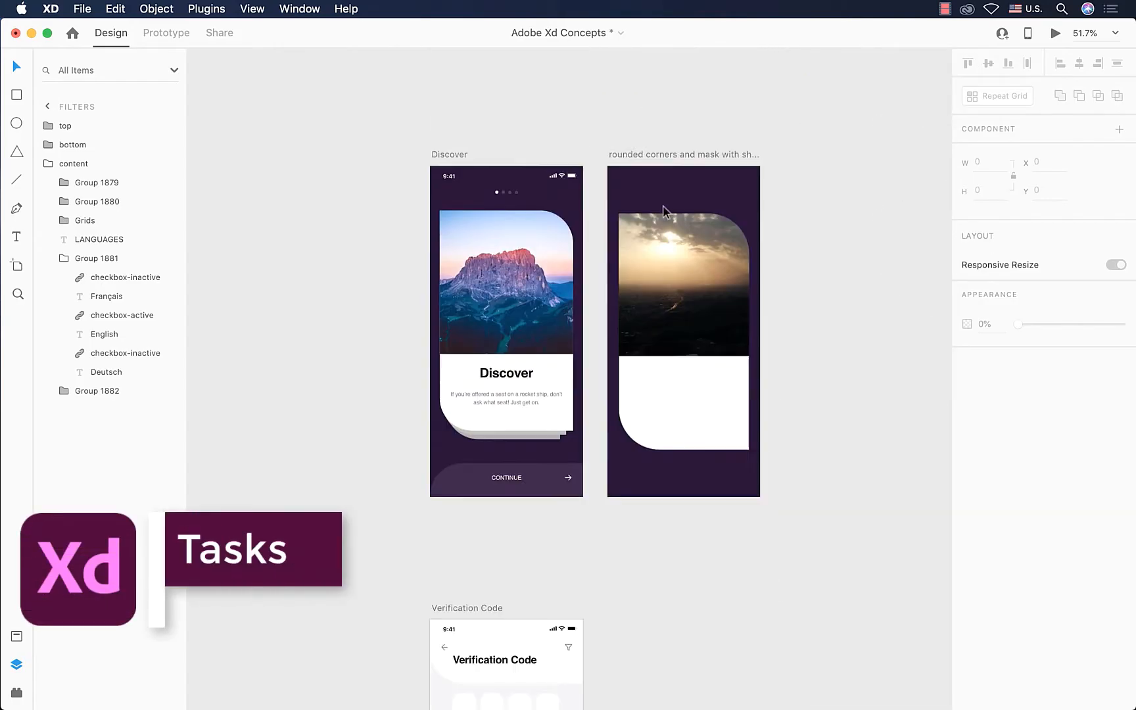
{"action": "scroll", "coordinate": [662, 205], "scroll_direction": "down", "scroll_amount": 15}
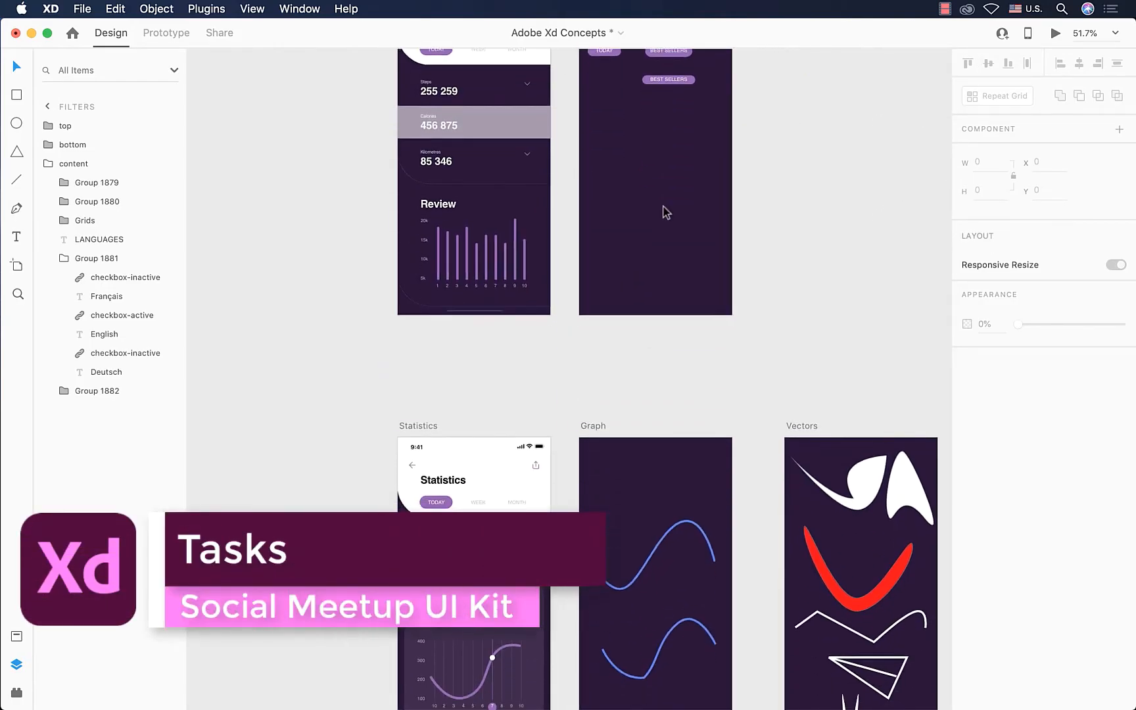
Open the content group of the Tasks artboard and check which section each of its three cards covers.
{"action": "scroll", "coordinate": [663, 205], "scroll_direction": "up", "scroll_amount": 8}
{"action": "scroll", "coordinate": [437, 191], "scroll_direction": "up", "scroll_amount": 2}
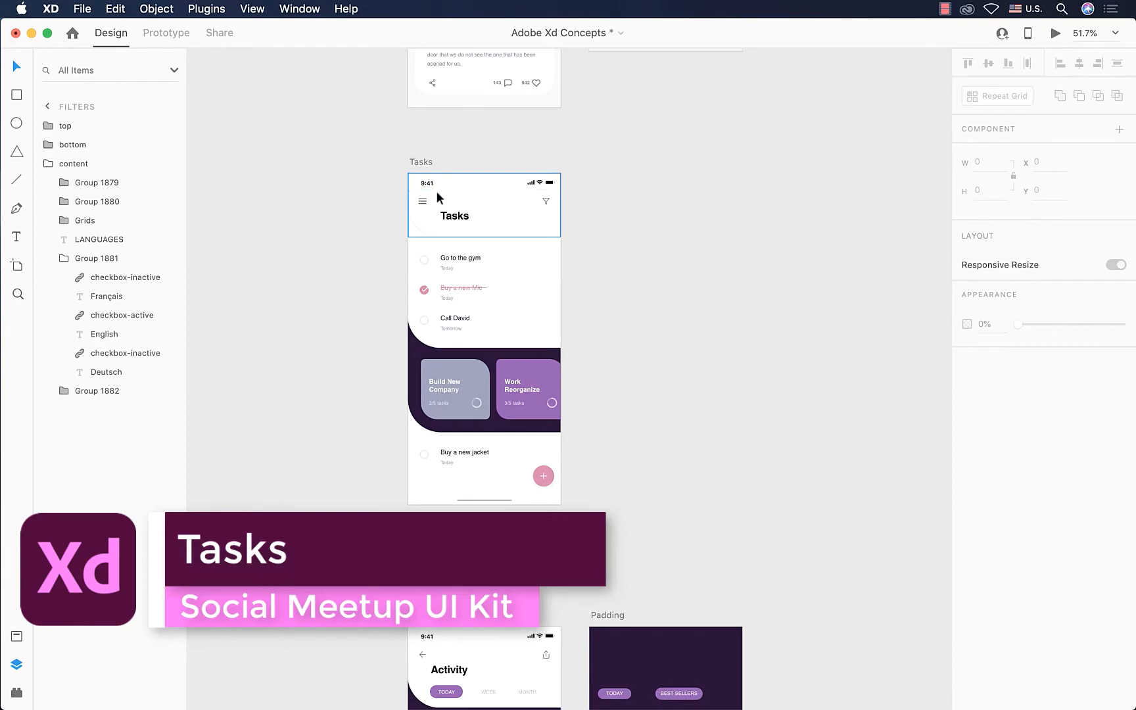
{"action": "scroll", "coordinate": [438, 190], "scroll_direction": "up", "scroll_amount": 5}
{"action": "left_click", "coordinate": [485, 322]}
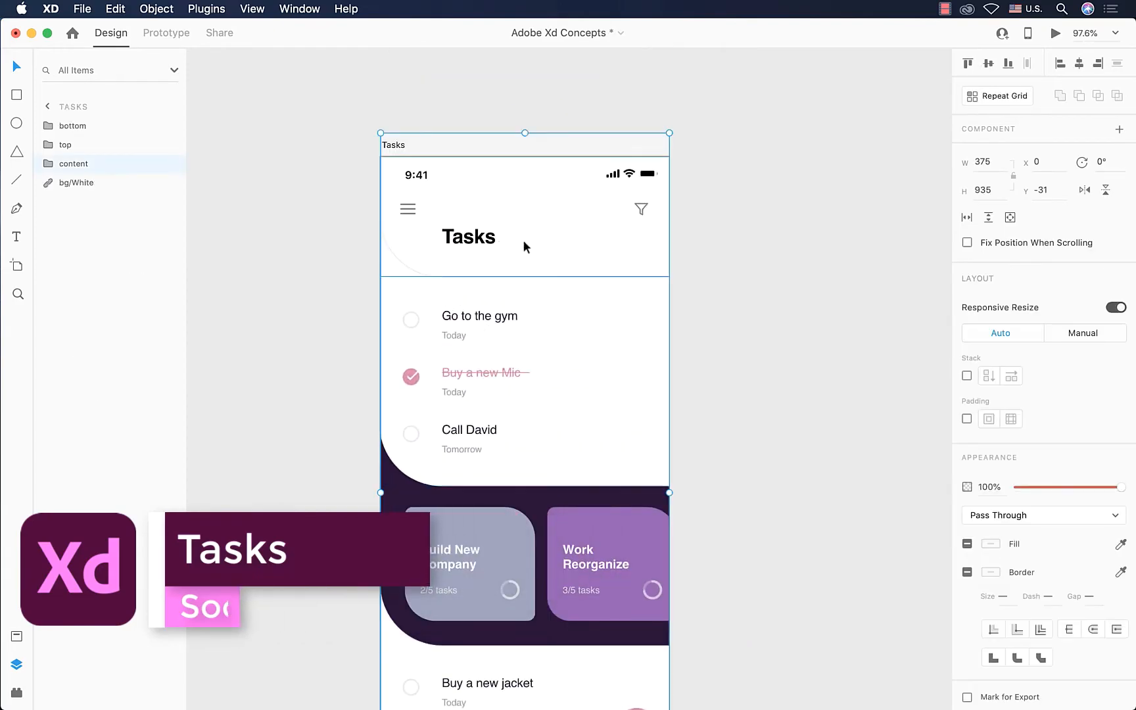
{"action": "scroll", "coordinate": [556, 350], "scroll_direction": "down", "scroll_amount": 5}
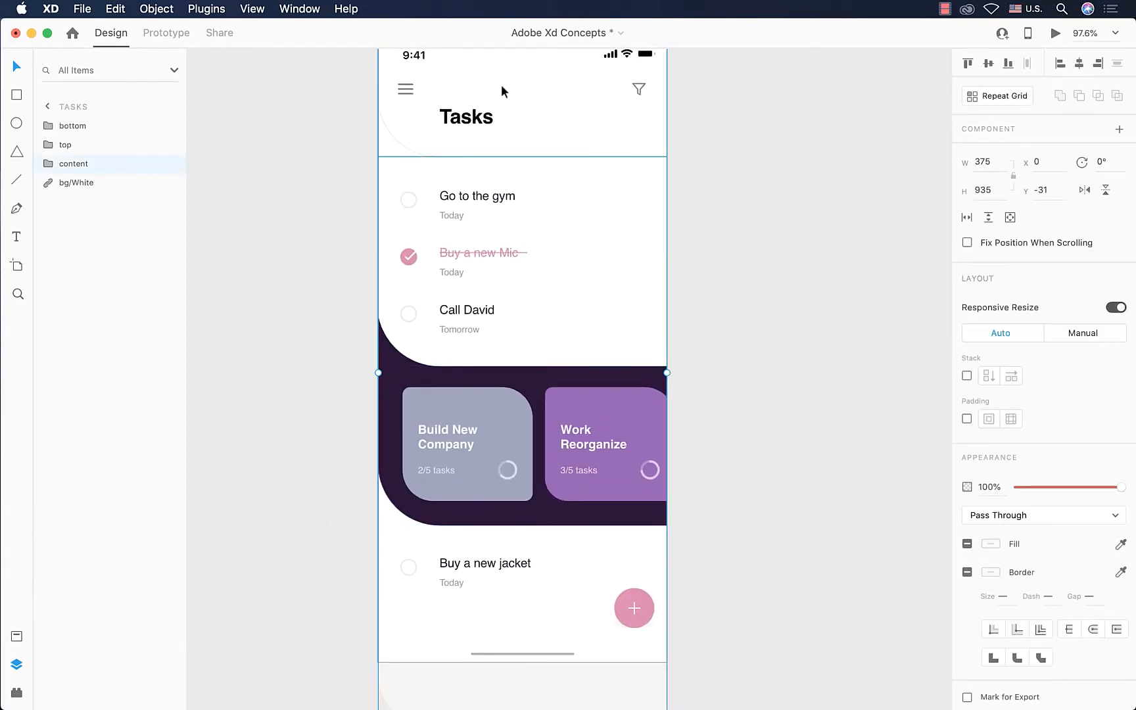
{"action": "left_click", "coordinate": [49, 164]}
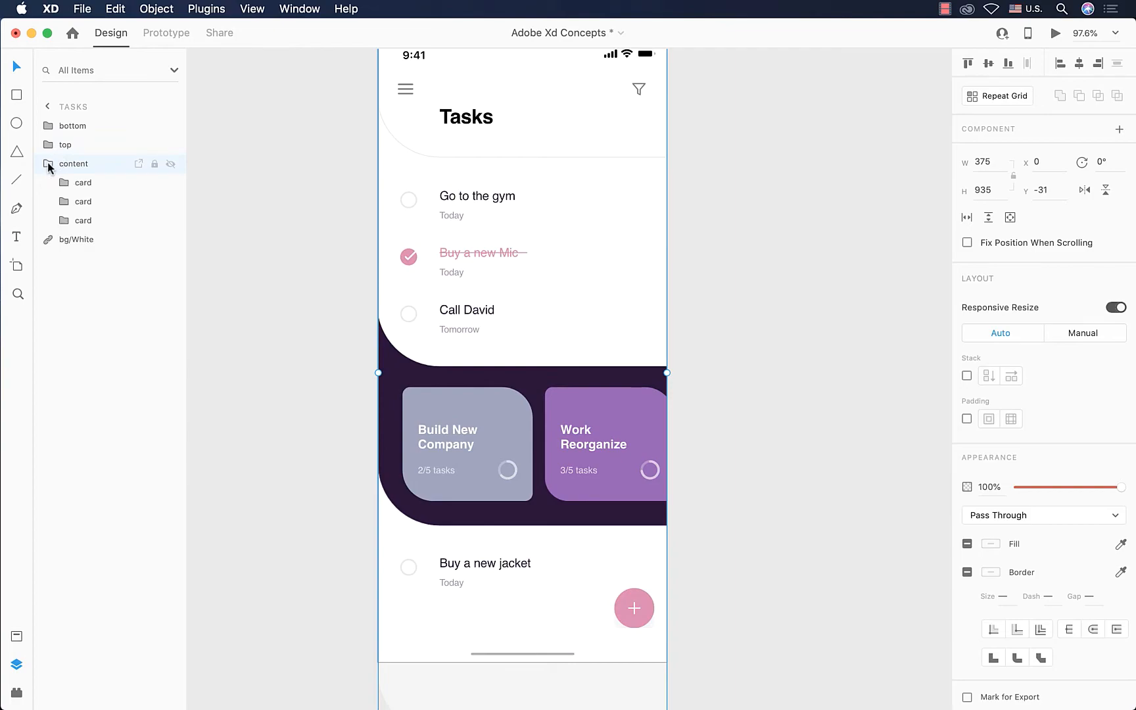
{"action": "left_click", "coordinate": [90, 186]}
{"action": "left_click", "coordinate": [88, 207]}
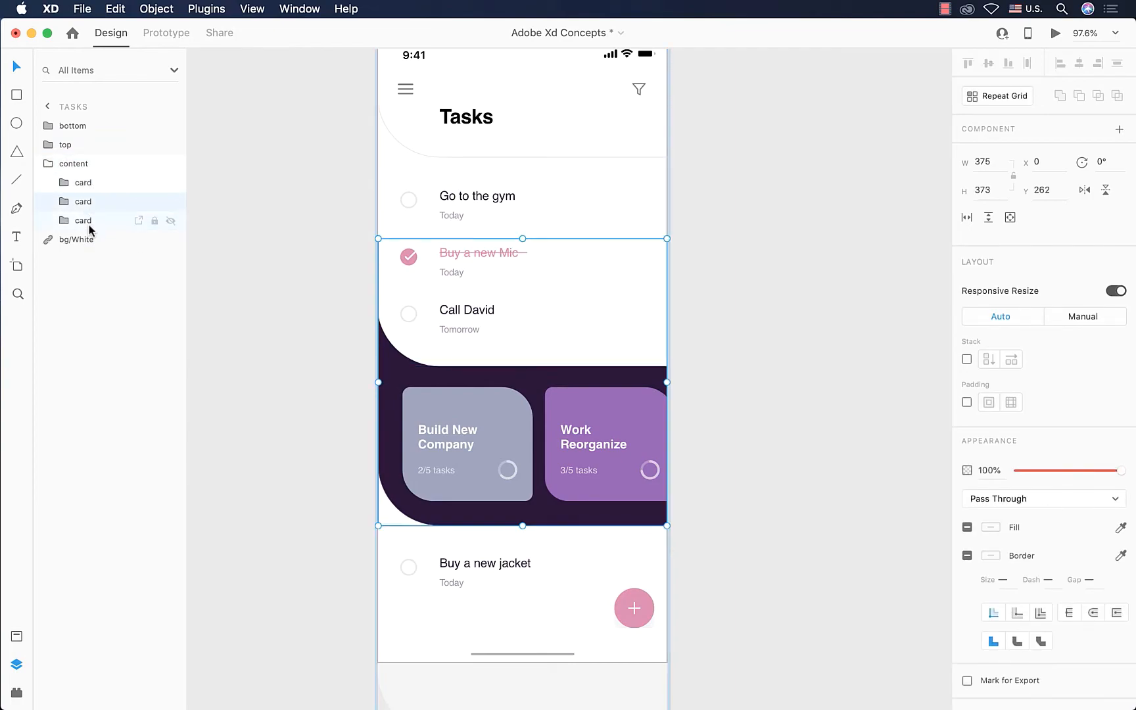
{"action": "left_click", "coordinate": [89, 228]}
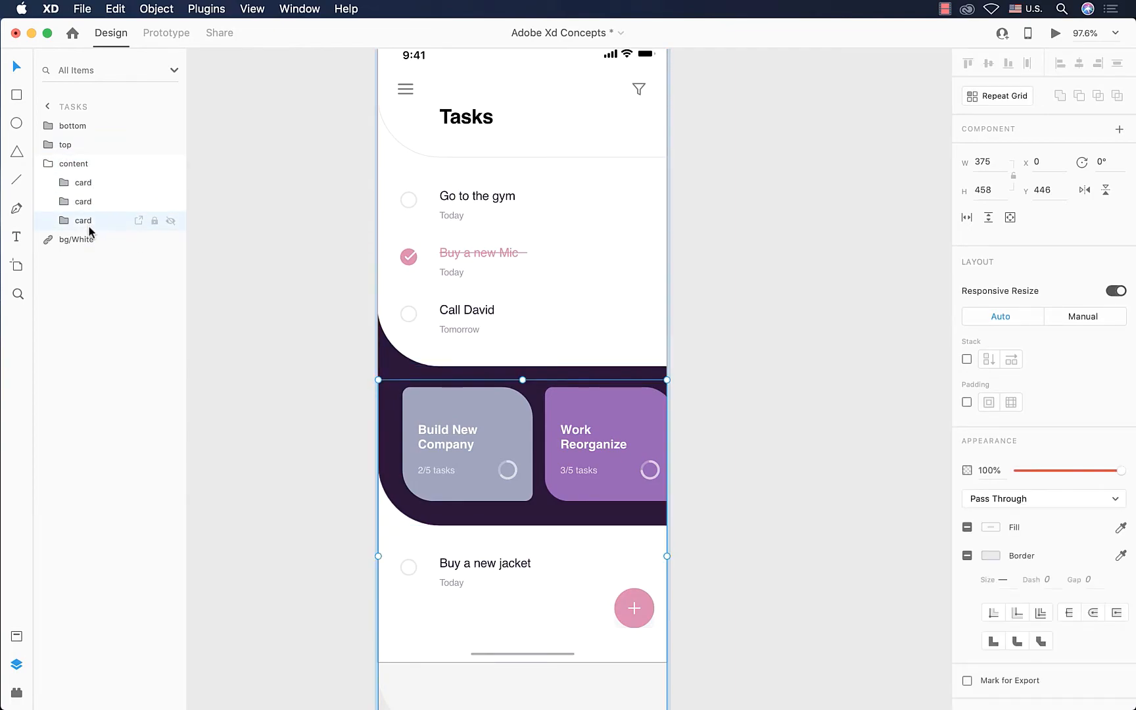
{"action": "left_click", "coordinate": [89, 186]}
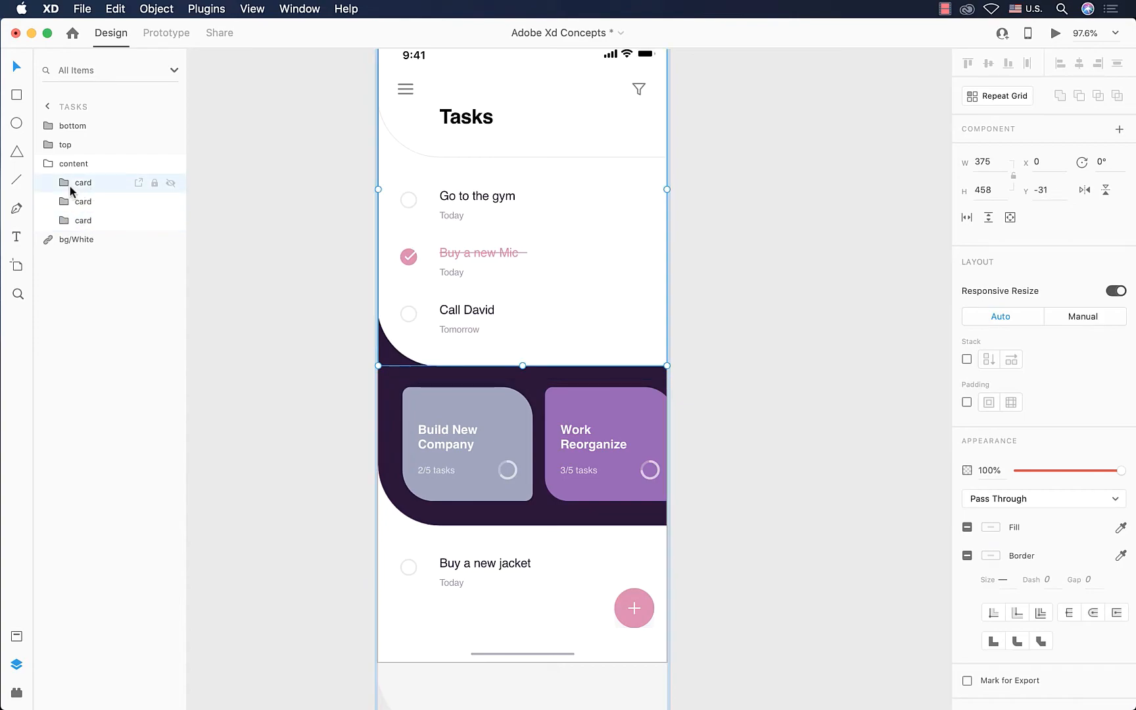
Expand the first card and check which list item each of its task groups contains.
{"action": "left_click", "coordinate": [66, 183]}
{"action": "left_click", "coordinate": [99, 202]}
{"action": "left_click", "coordinate": [99, 222]}
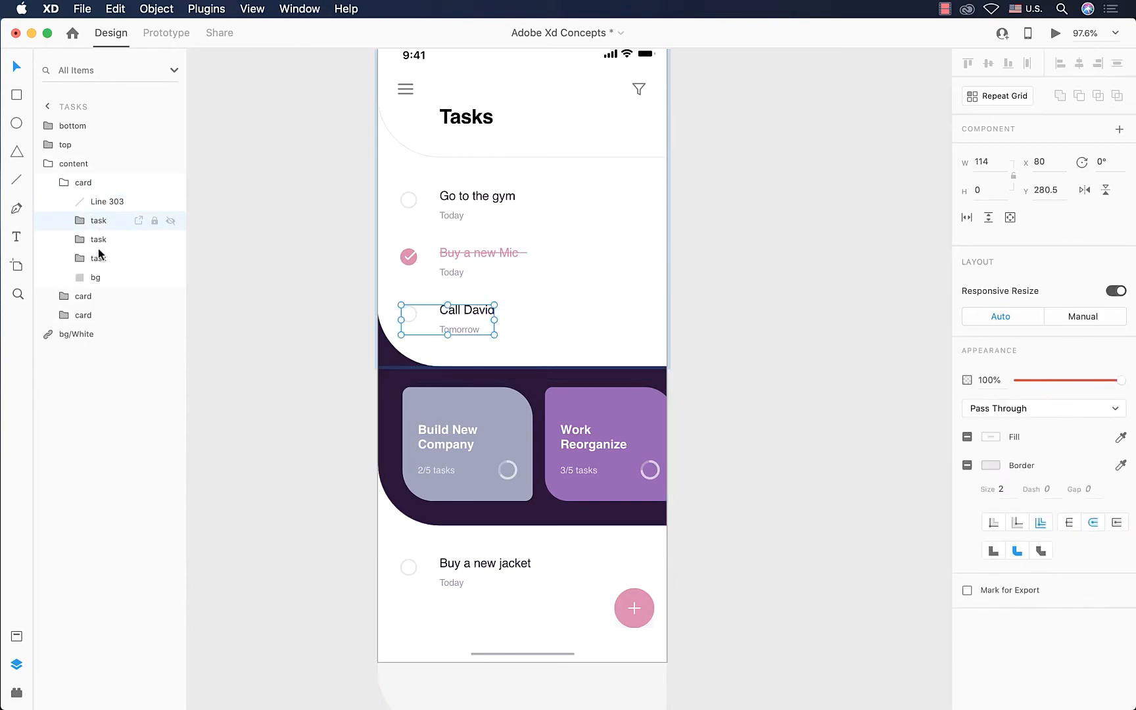
{"action": "left_click", "coordinate": [98, 240]}
{"action": "left_click", "coordinate": [99, 258]}
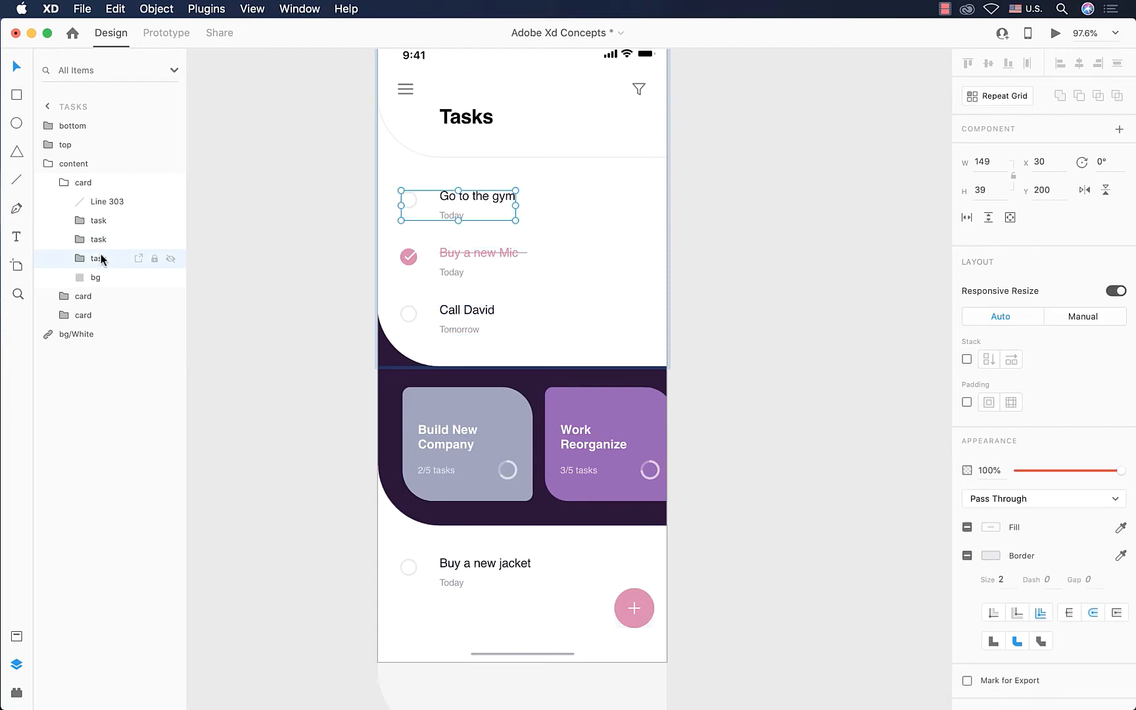
Replace the separate line drawn over the Buy a new Mic text with the text's own strikethrough, deleting the line.
{"action": "left_click", "coordinate": [98, 202]}
{"action": "scroll", "coordinate": [446, 307], "scroll_direction": "up", "scroll_amount": 5}
{"action": "scroll", "coordinate": [447, 308], "scroll_direction": "up", "scroll_amount": 3}
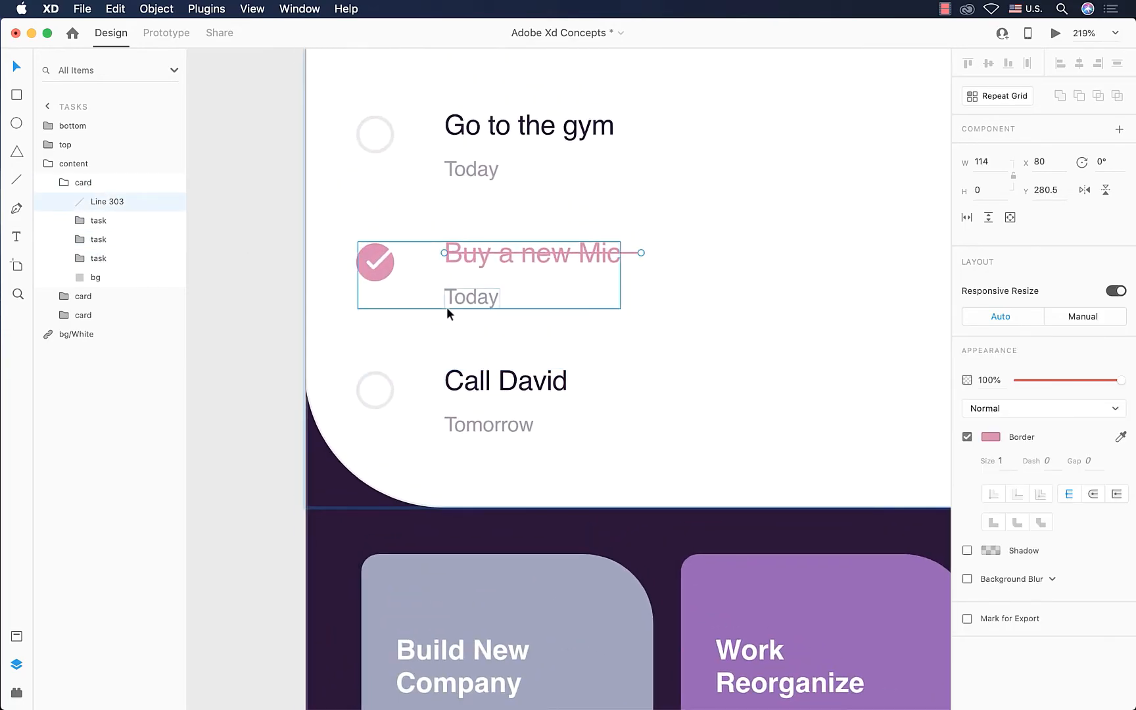
{"action": "left_click_drag", "start_coordinate": [619, 288], "coordinate": [620, 267]}
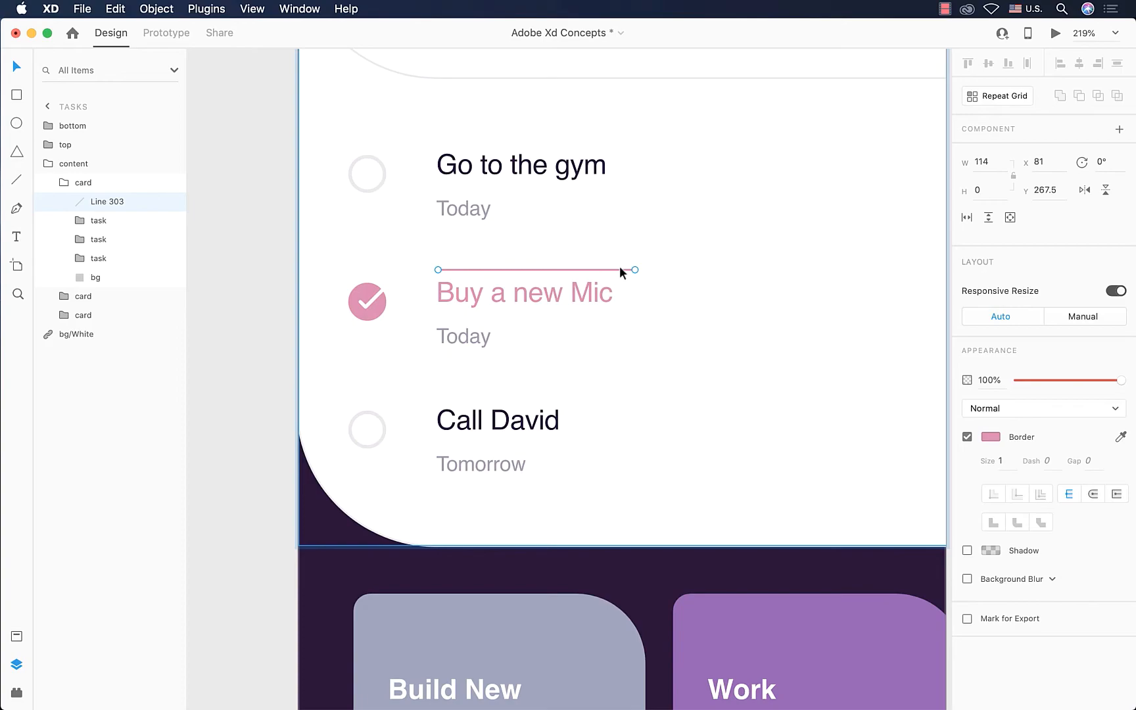
{"action": "double_click", "coordinate": [590, 292]}
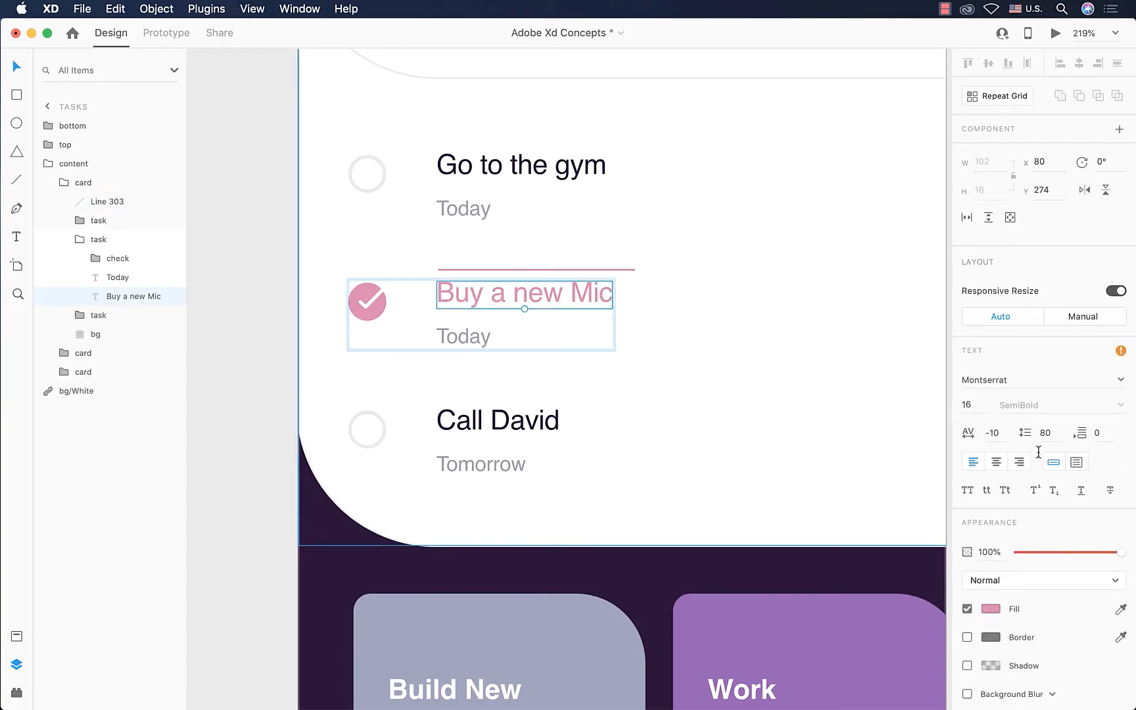
{"action": "left_click", "coordinate": [1110, 490]}
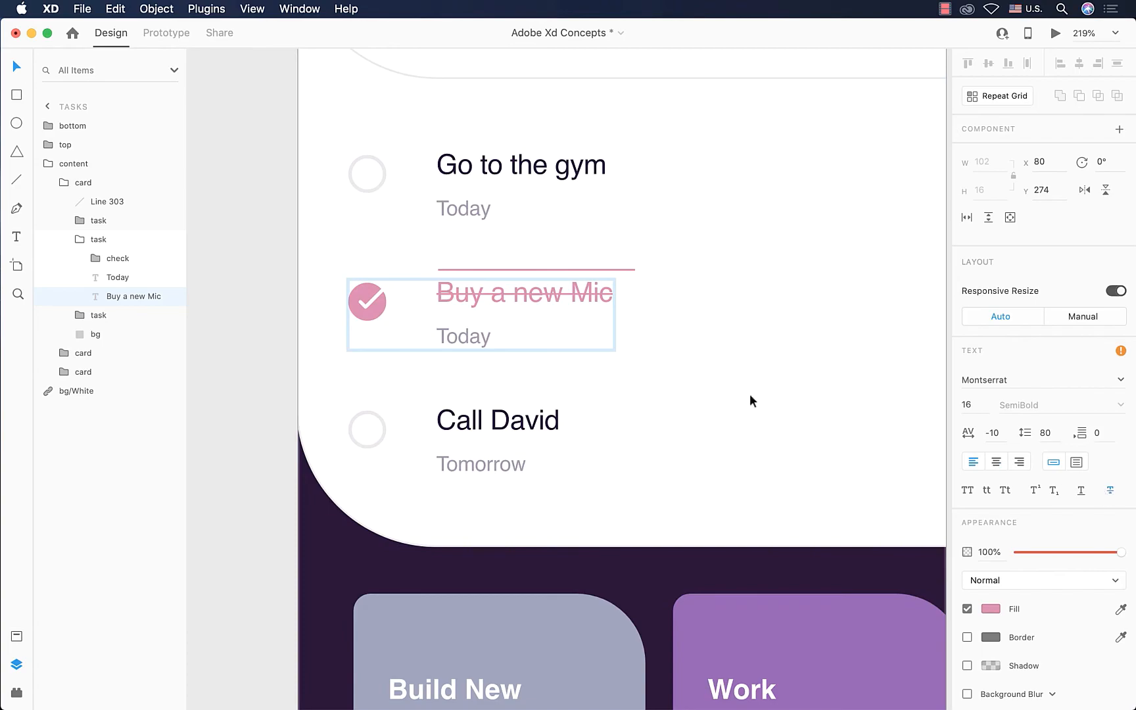
{"action": "left_click", "coordinate": [626, 270]}
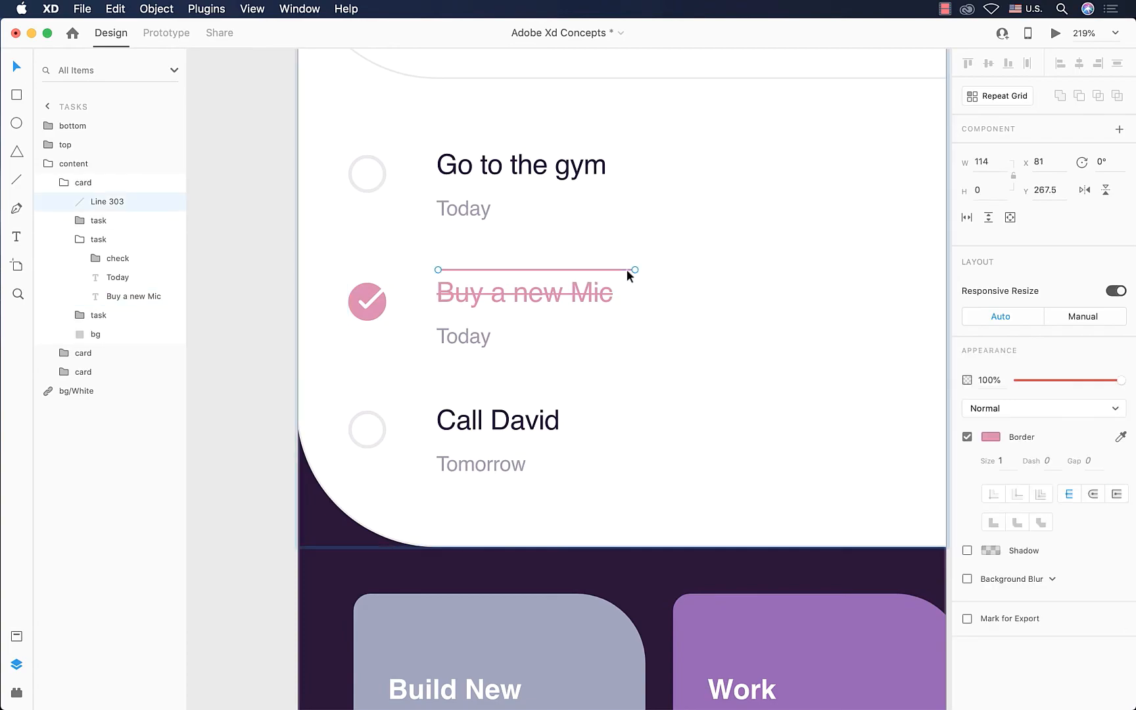
{"action": "key", "text": "Delete"}
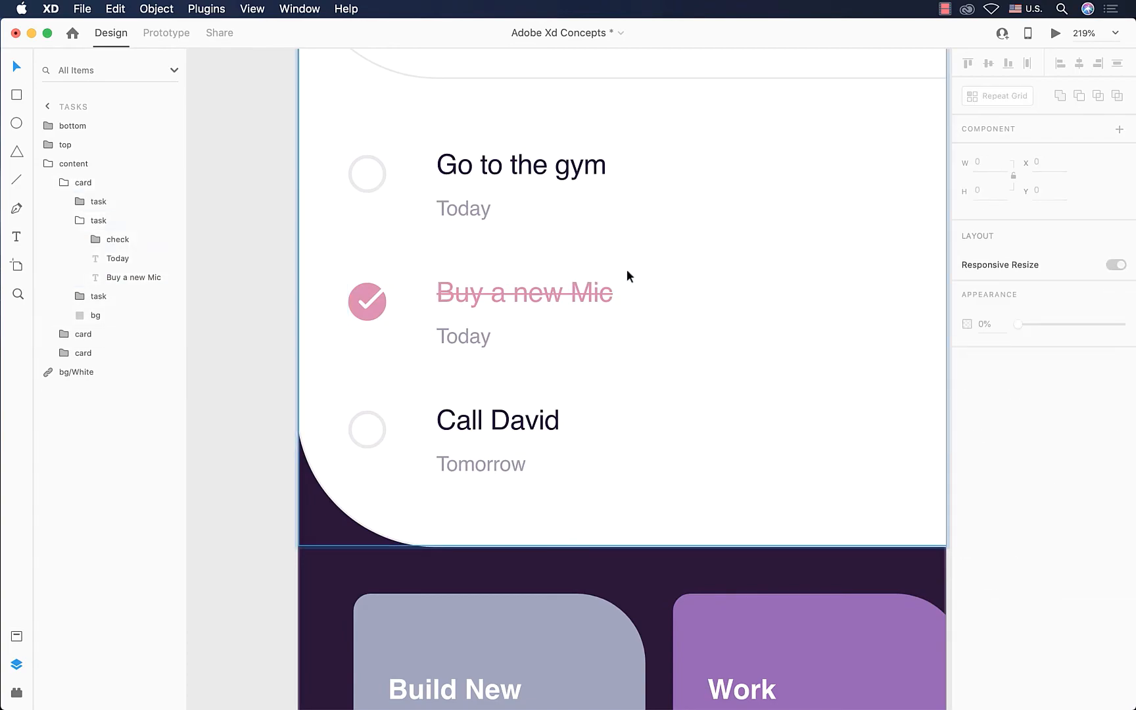
Turn on a vertical Stack for the first card, which holds the three task groups and the bg layer.
{"action": "left_click", "coordinate": [70, 219]}
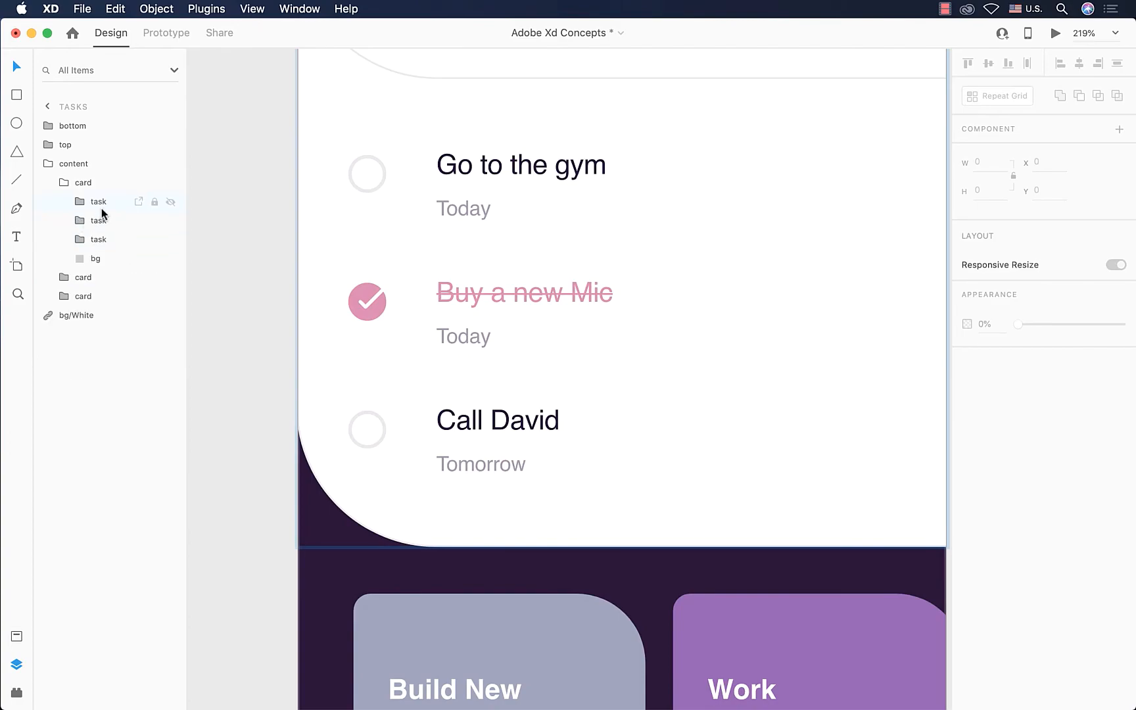
{"action": "left_click", "coordinate": [94, 206]}
{"action": "left_click", "coordinate": [100, 222]}
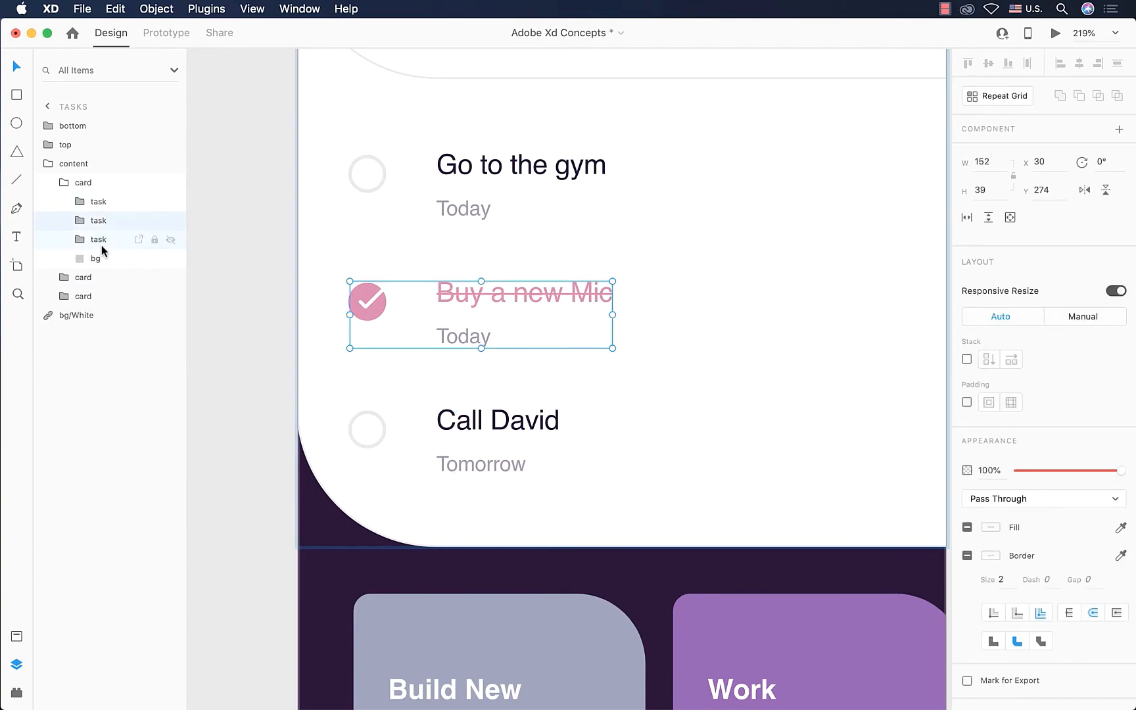
{"action": "left_click", "coordinate": [101, 245]}
{"action": "left_click", "coordinate": [89, 182]}
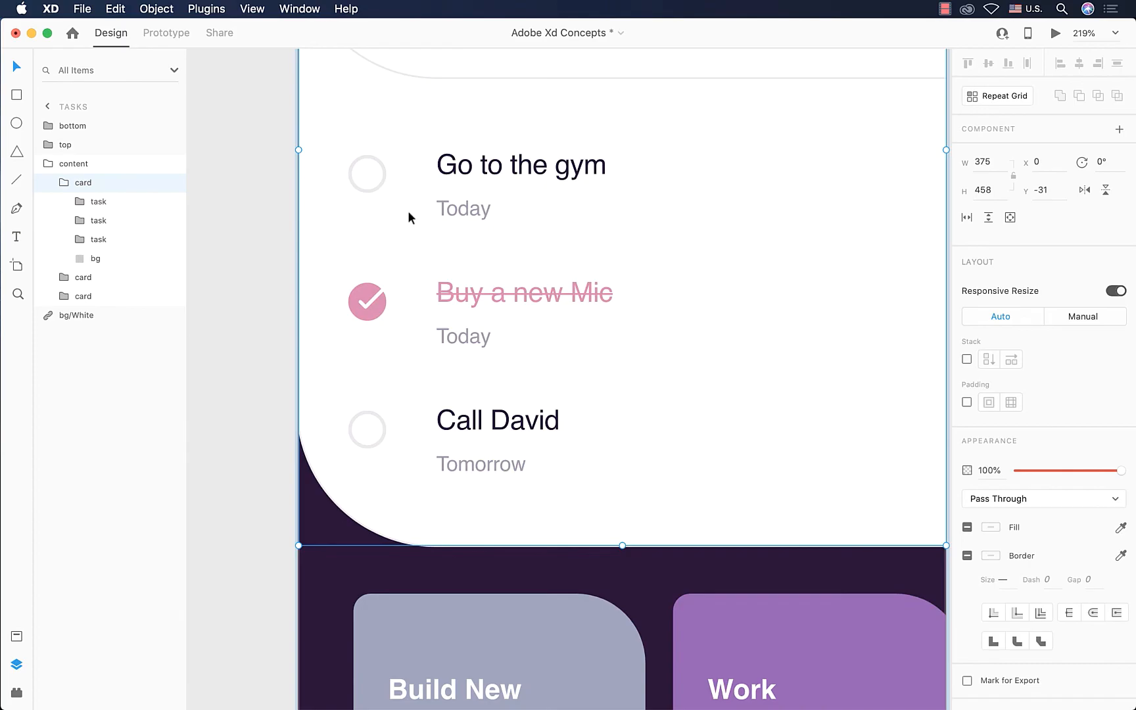
{"action": "scroll", "coordinate": [408, 211], "scroll_direction": "down", "scroll_amount": 5}
{"action": "scroll", "coordinate": [408, 210], "scroll_direction": "up", "scroll_amount": 2}
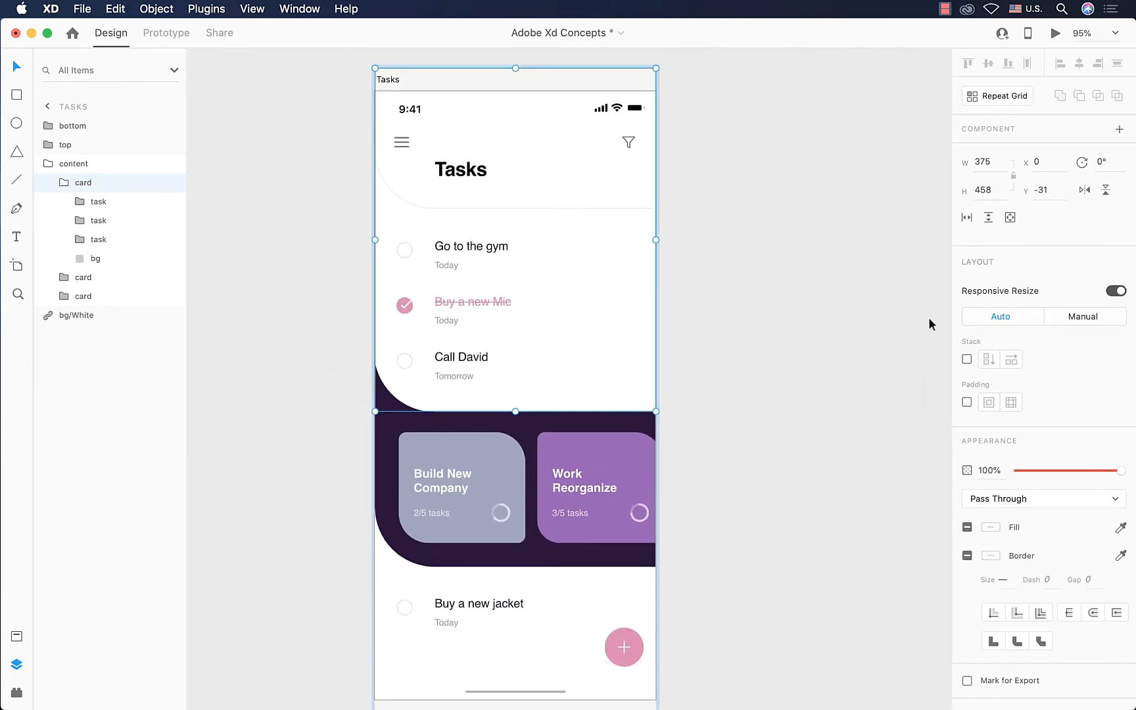
{"action": "left_click", "coordinate": [966, 359]}
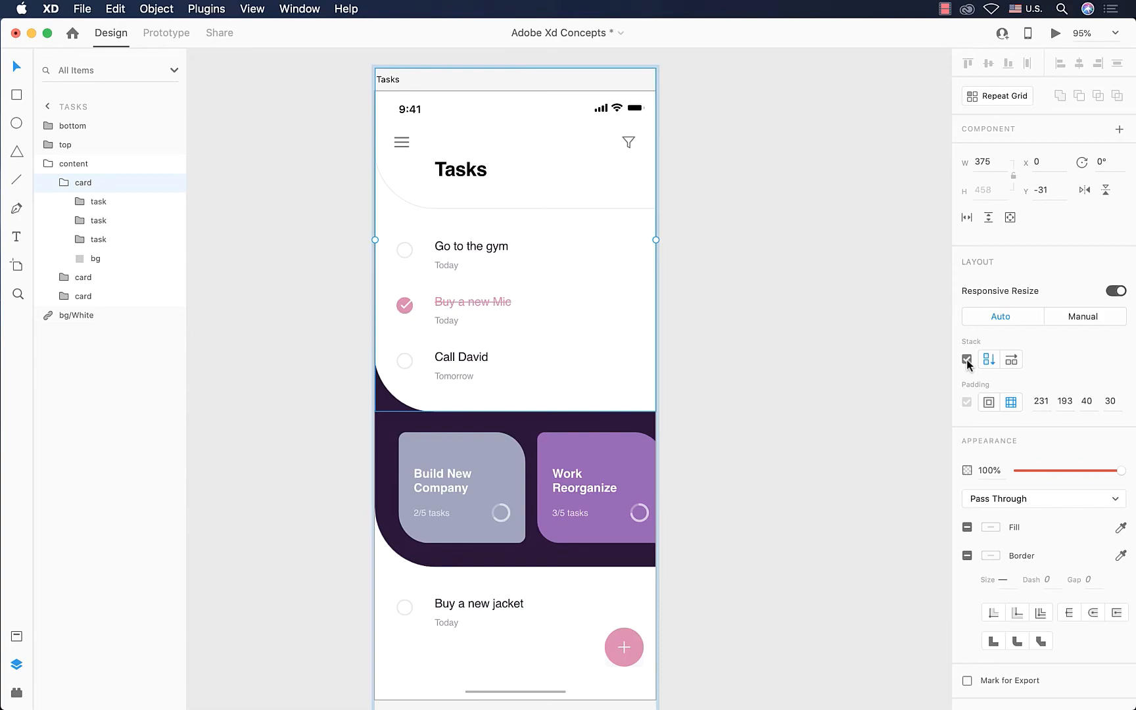
Reorder the stacked tasks to Buy a new Mic, the call task due Tomorrow, and Go to the gym, aligning the call task at X 32.
{"action": "scroll", "coordinate": [498, 348], "scroll_direction": "up", "scroll_amount": 1}
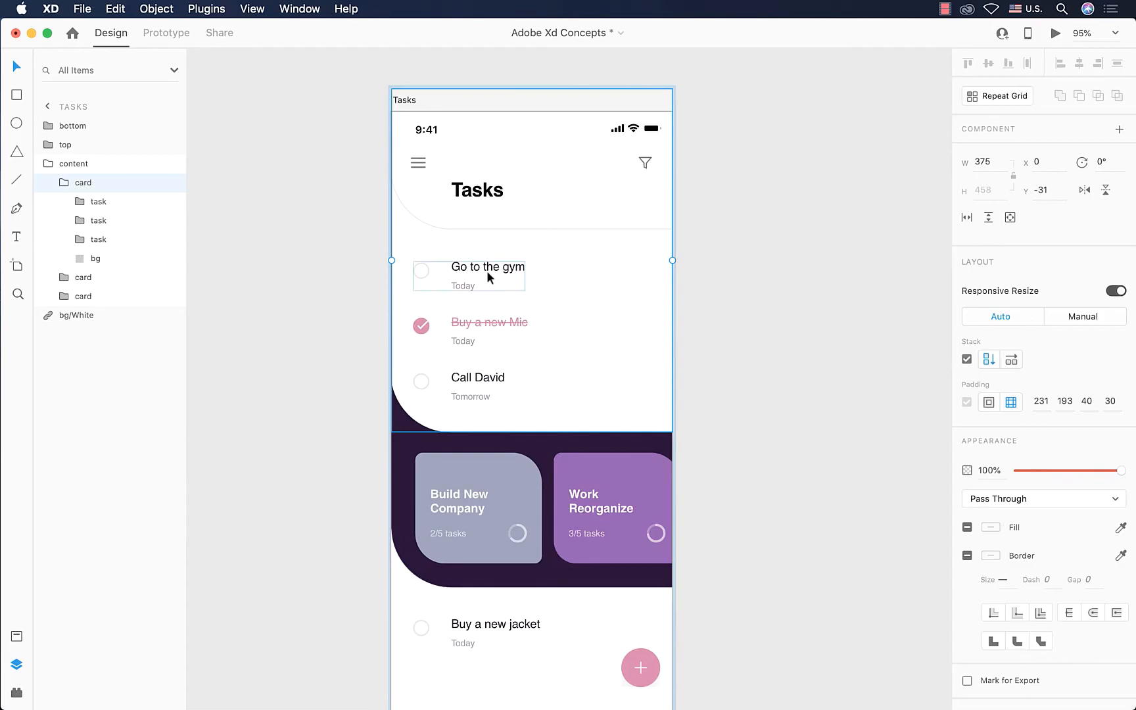
{"action": "scroll", "coordinate": [486, 270], "scroll_direction": "up", "scroll_amount": 4}
{"action": "double_click", "coordinate": [469, 268]}
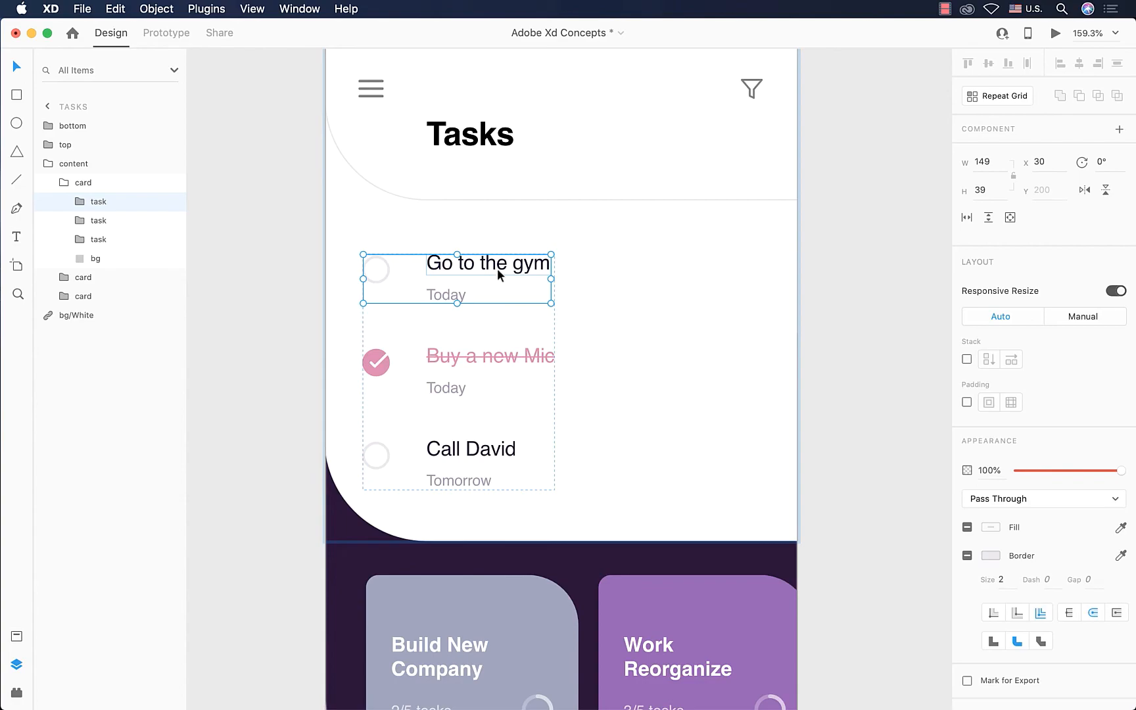
{"action": "left_click_drag", "start_coordinate": [498, 267], "coordinate": [498, 368]}
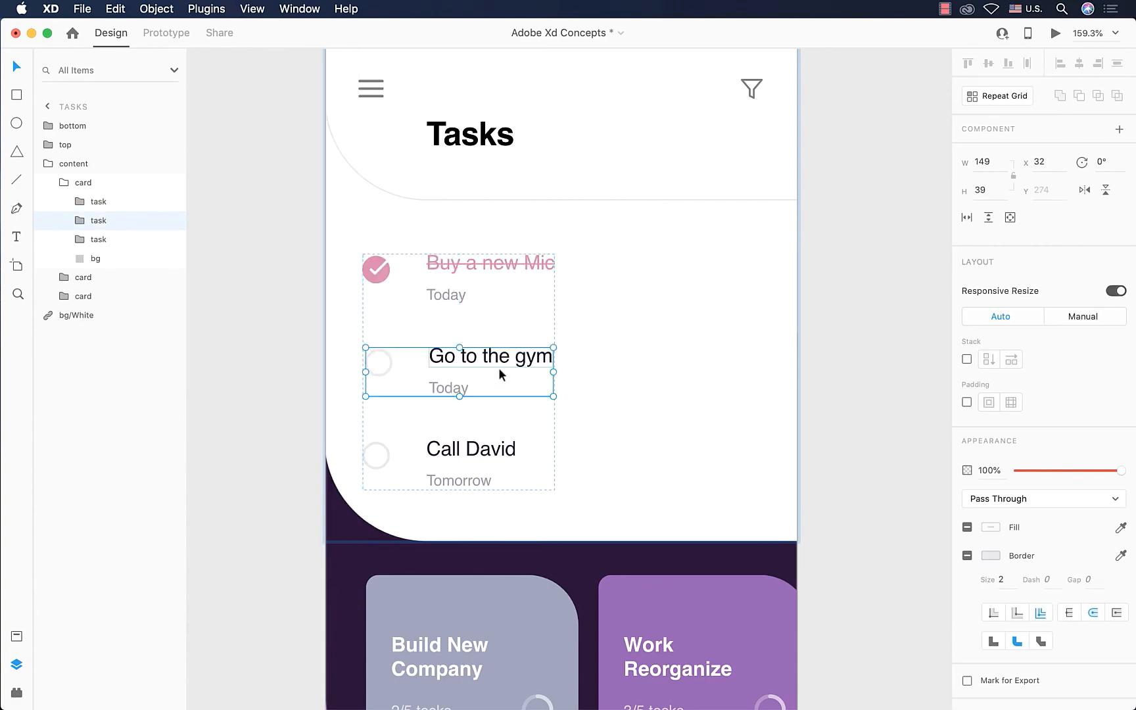
{"action": "left_click_drag", "start_coordinate": [471, 461], "coordinate": [477, 375]}
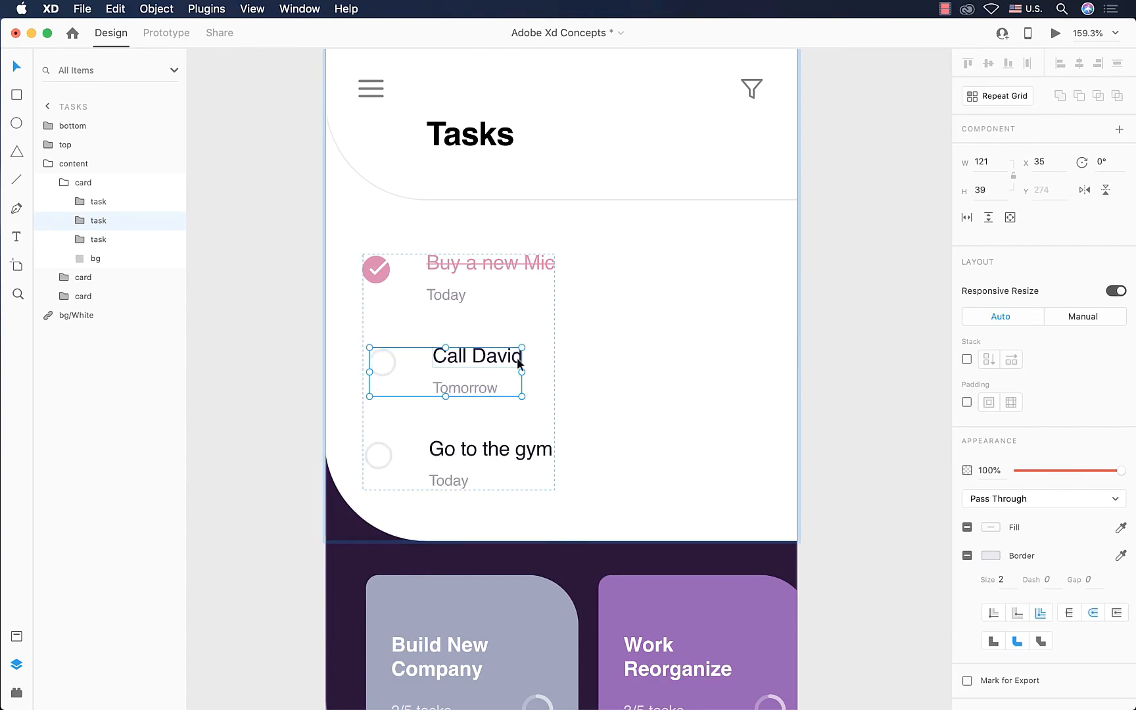
{"action": "left_click_drag", "start_coordinate": [464, 360], "coordinate": [463, 360]}
{"action": "left_click", "coordinate": [882, 393]}
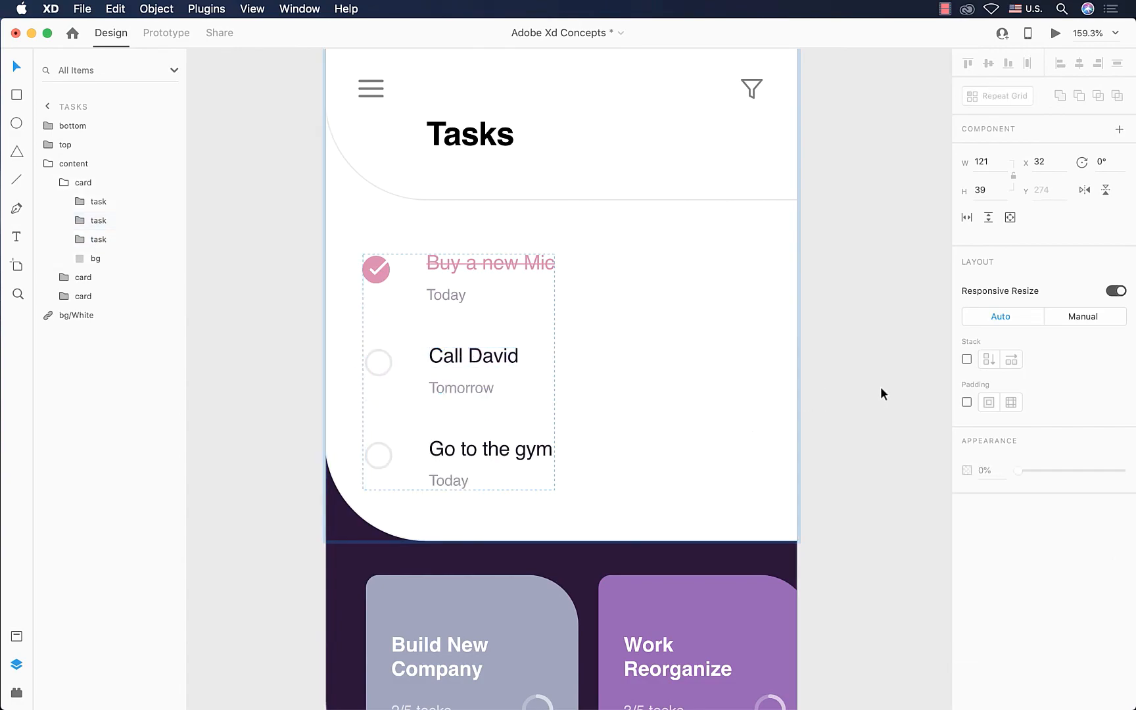